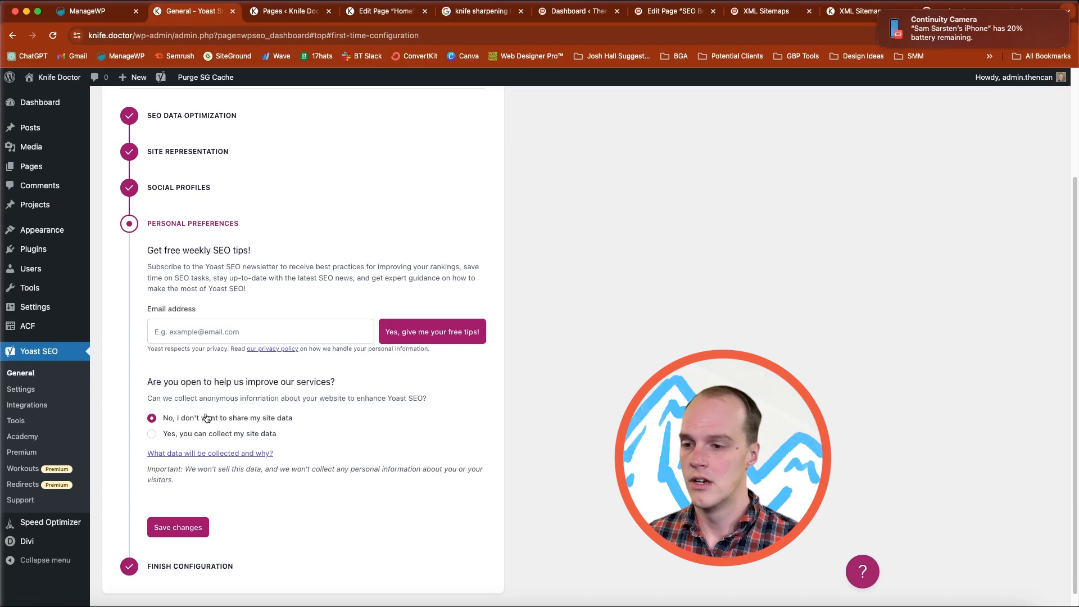
# Save the personal preferences with site data sharing declined, and return to the Yoast SEO dashboard.
pyautogui.click(192, 532)
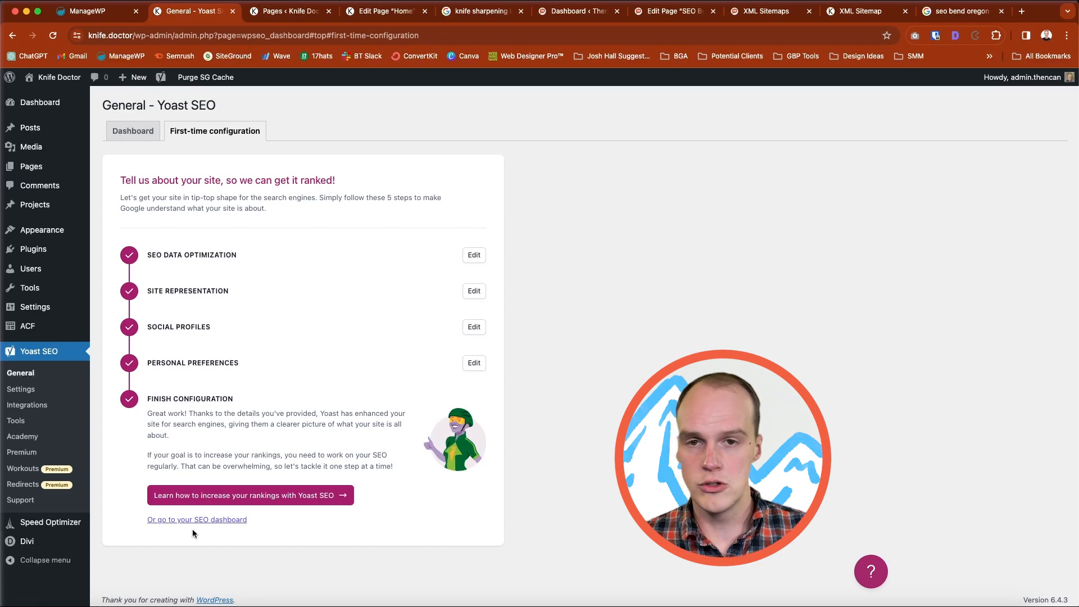
pyautogui.click(133, 133)
# Find the XML sitemaps feature in the Yoast SEO site features settings and open the site's XML sitemap.
pyautogui.click(26, 393)
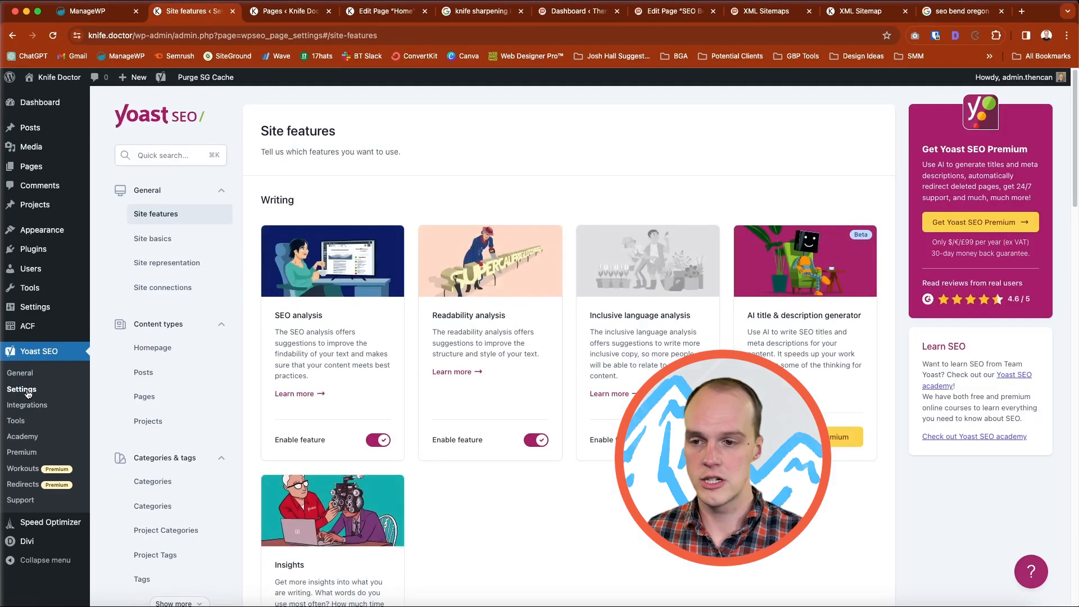
pyautogui.scroll(-20, 472, 504)
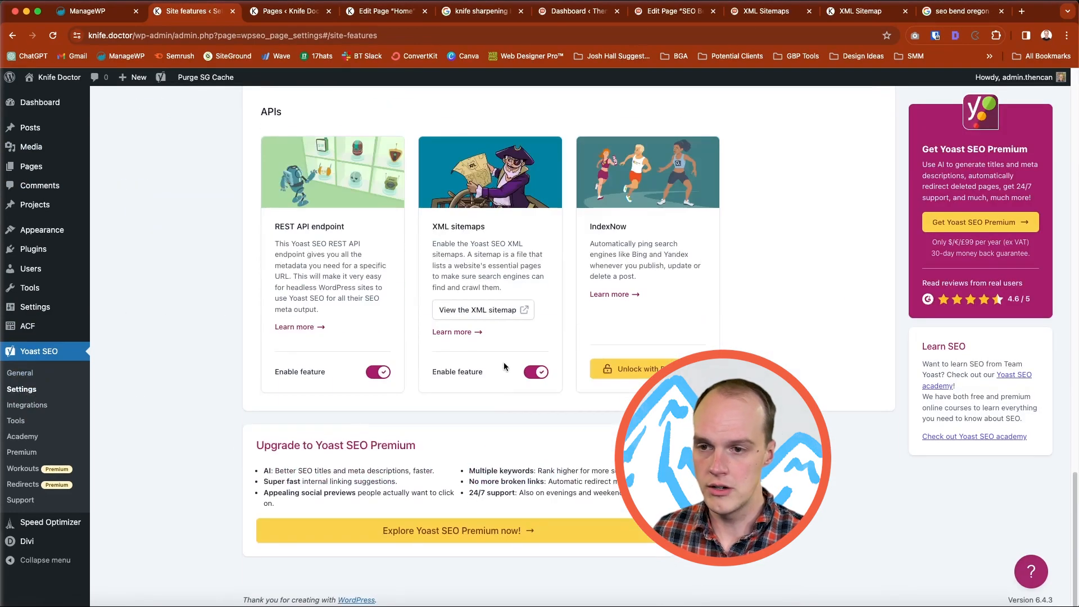
pyautogui.click(522, 307)
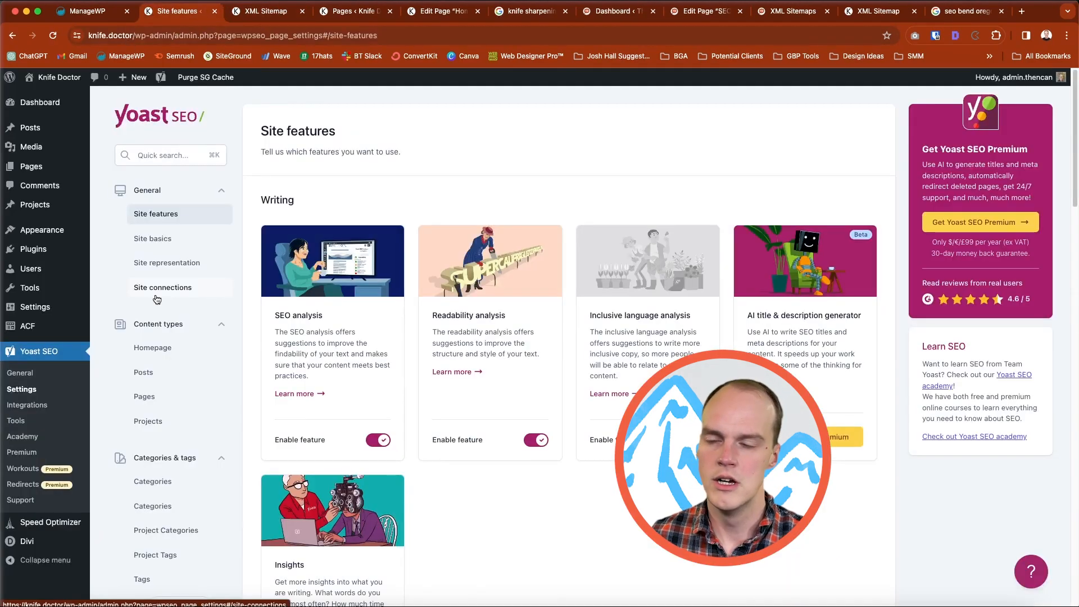
# Open the Homepage content type settings and check how its search appearance is determined.
pyautogui.rightClick(173, 349)
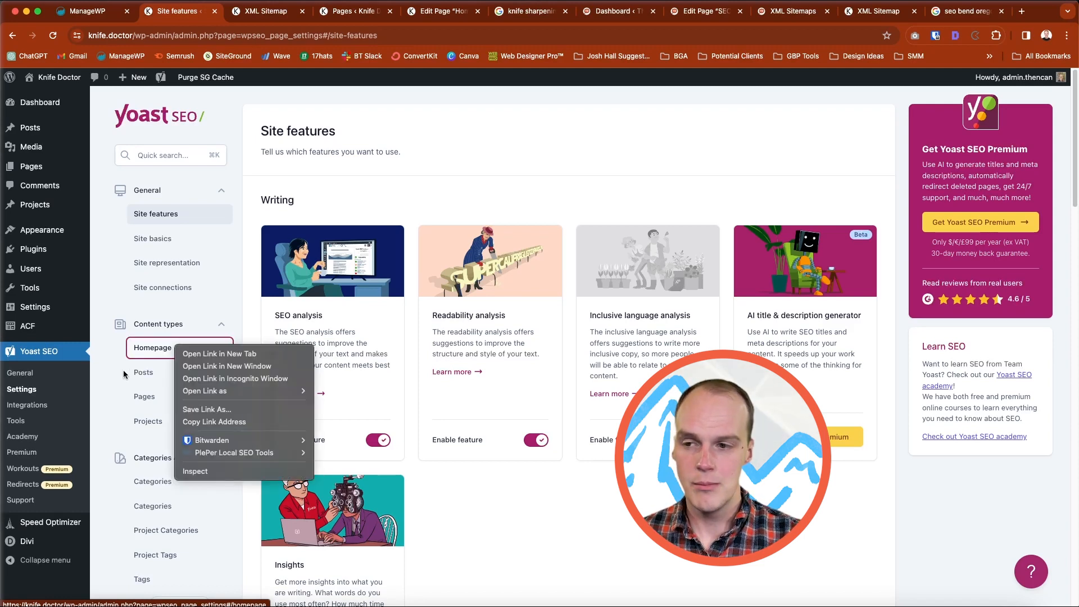
pyautogui.press('Escape')
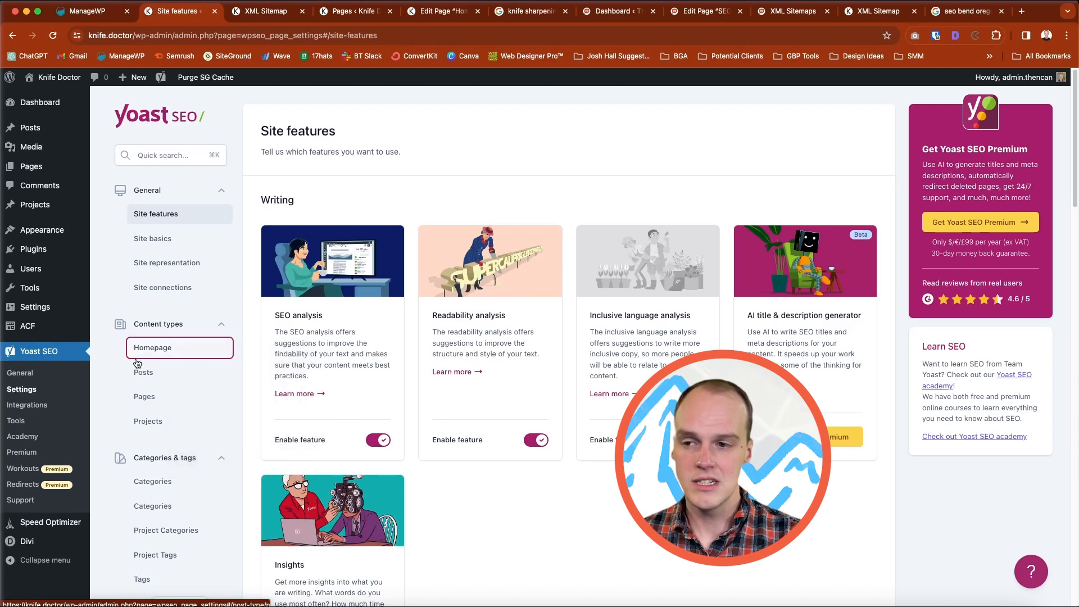
pyautogui.click(168, 350)
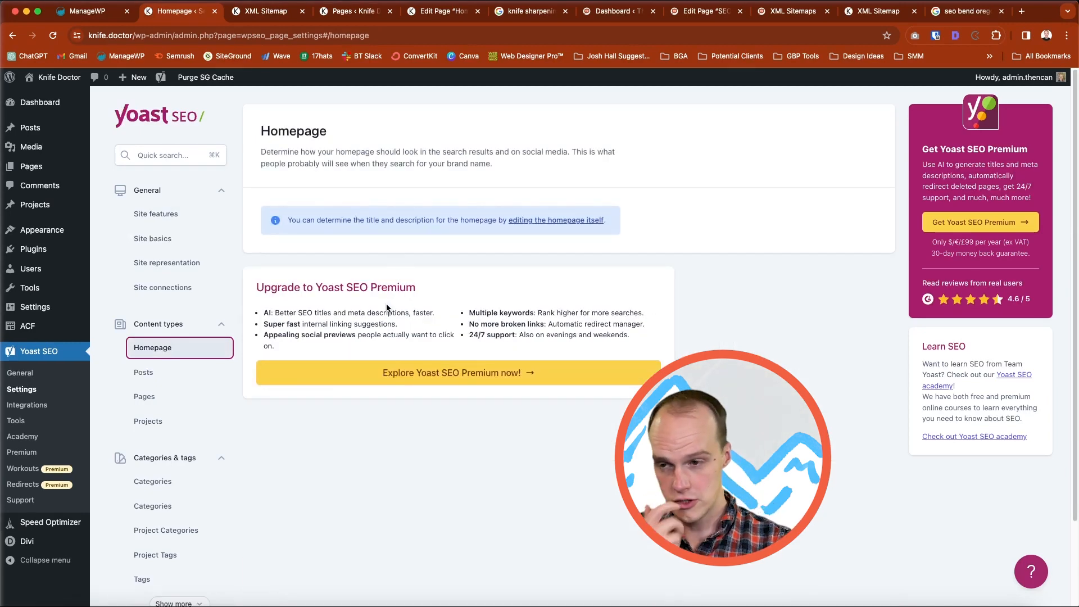
pyautogui.scroll(-1, 387, 308)
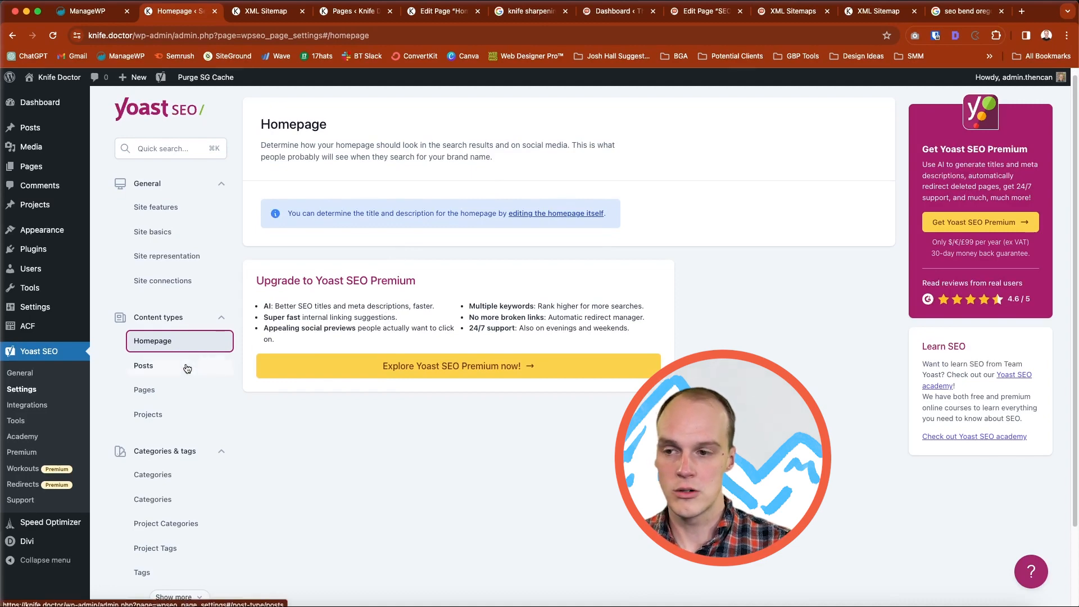
# Review the show-in-search-results settings of the Posts, Pages and Projects content types.
pyautogui.click(188, 368)
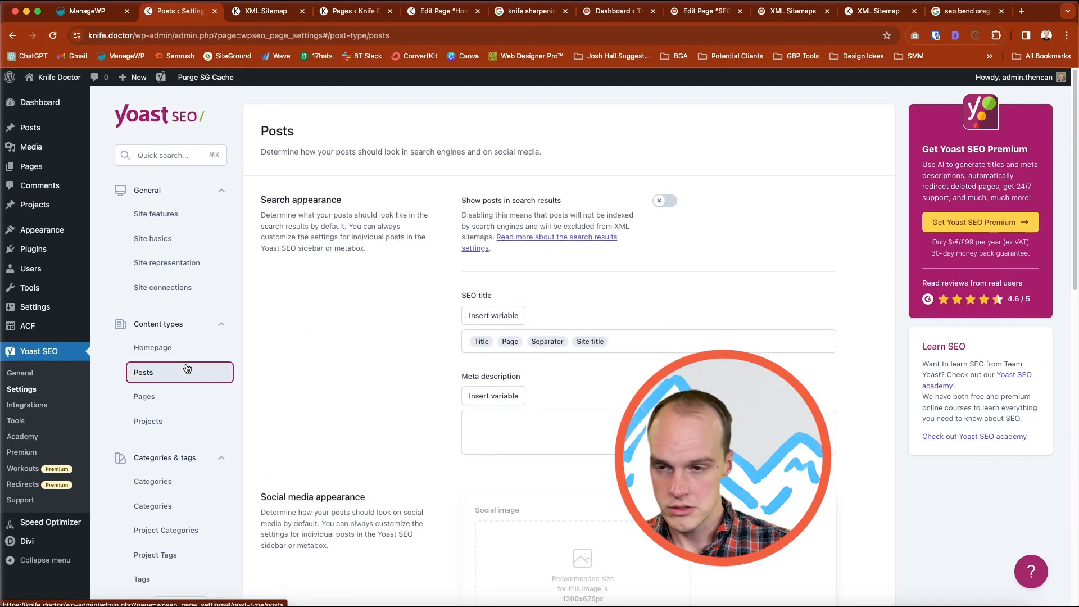
pyautogui.click(665, 201)
pyautogui.click(665, 201)
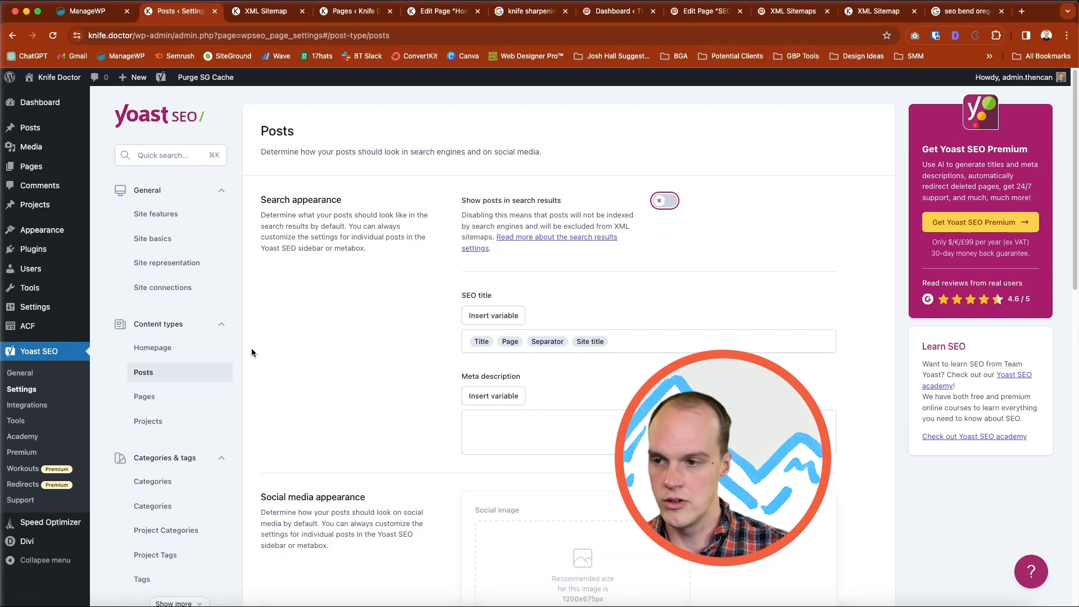
pyautogui.click(144, 396)
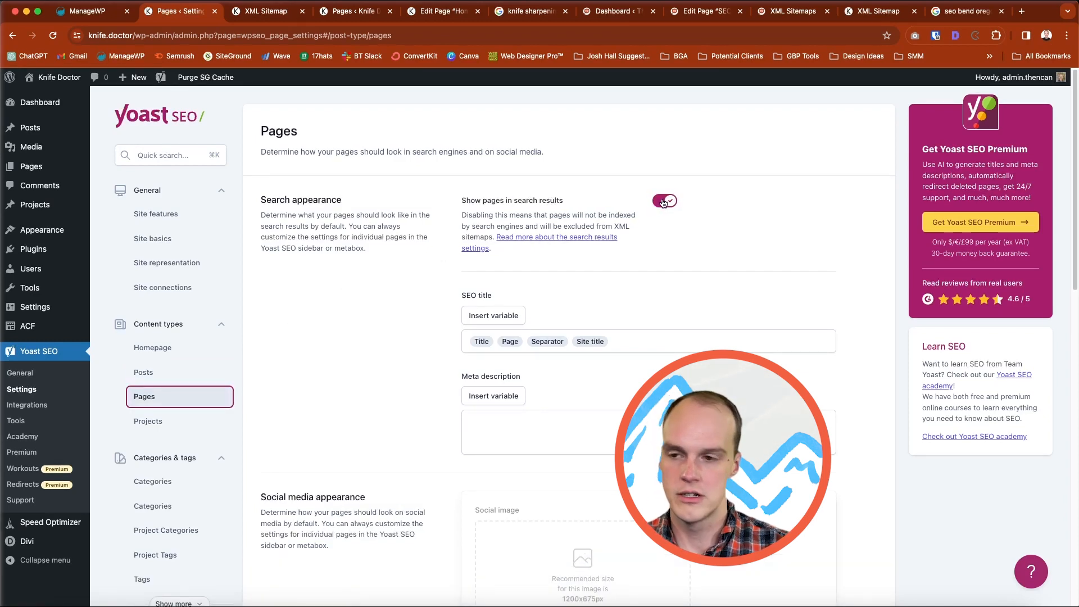
pyautogui.click(144, 372)
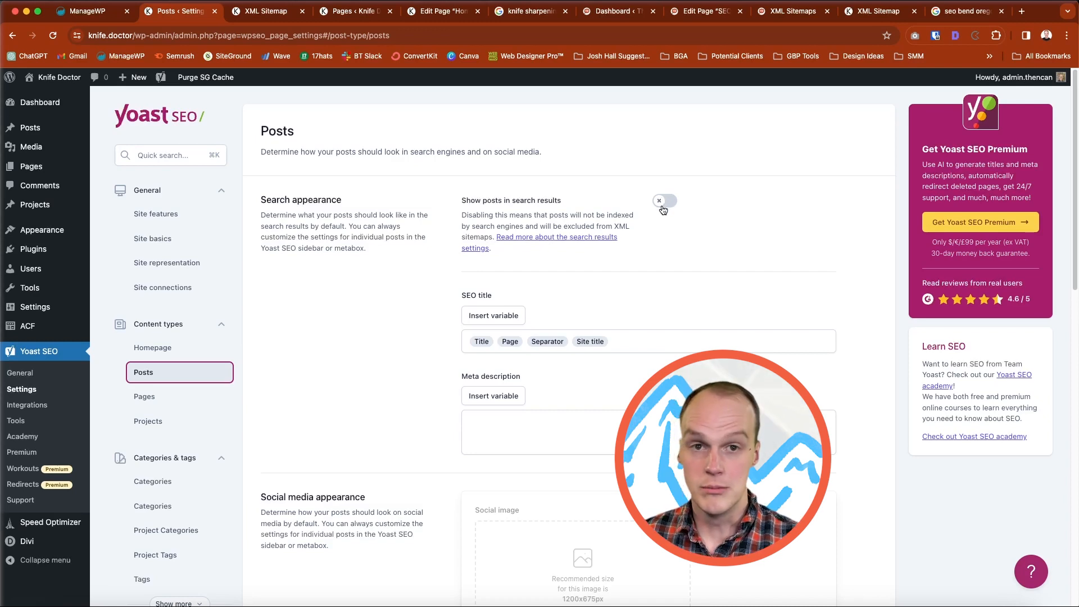
pyautogui.click(177, 422)
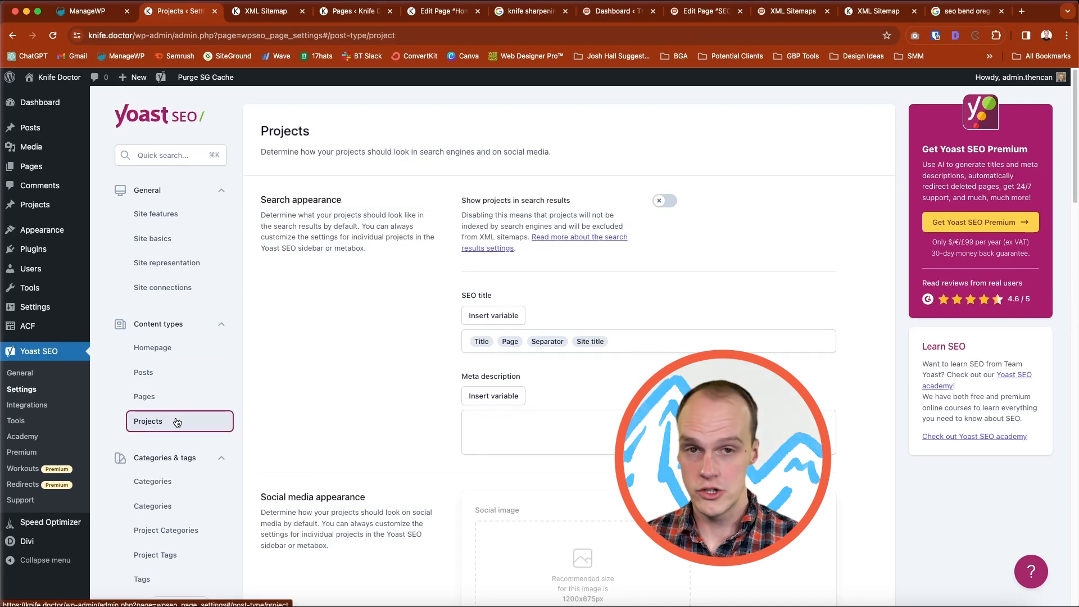
# Expand the full categories and tags list and review search visibility for both Categories entries, Project Categories and Project Tags.
pyautogui.scroll(-1, 177, 422)
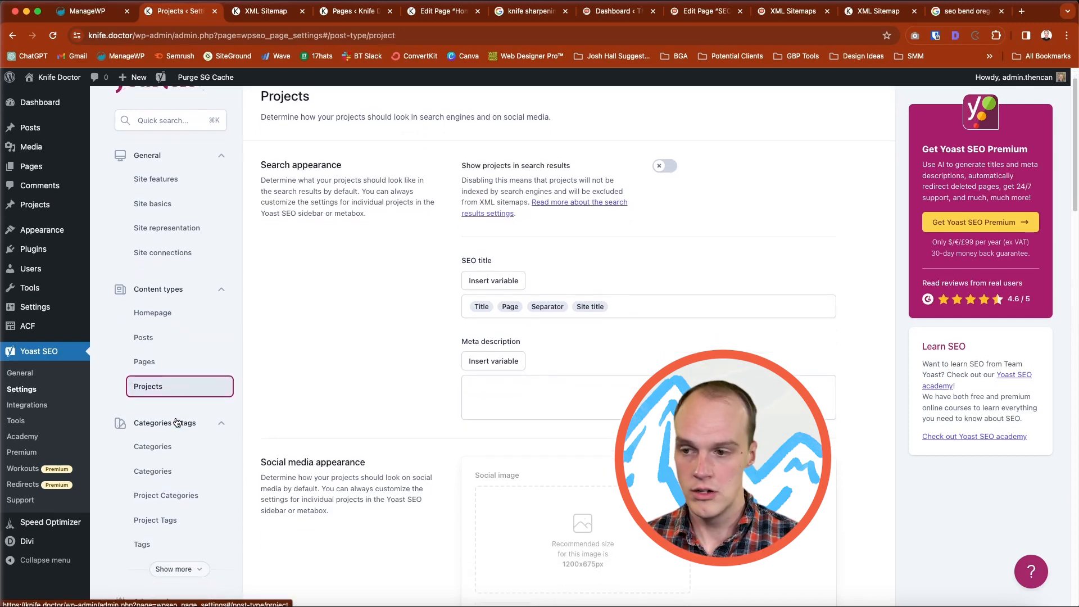
pyautogui.scroll(-1, 177, 422)
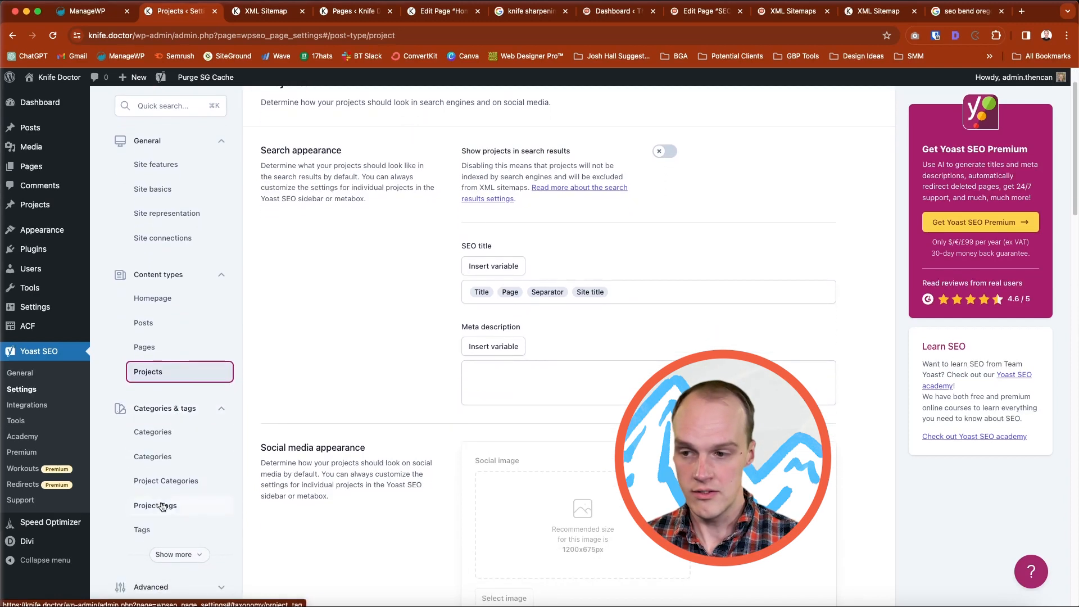
pyautogui.click(174, 539)
pyautogui.scroll(-4, 168, 525)
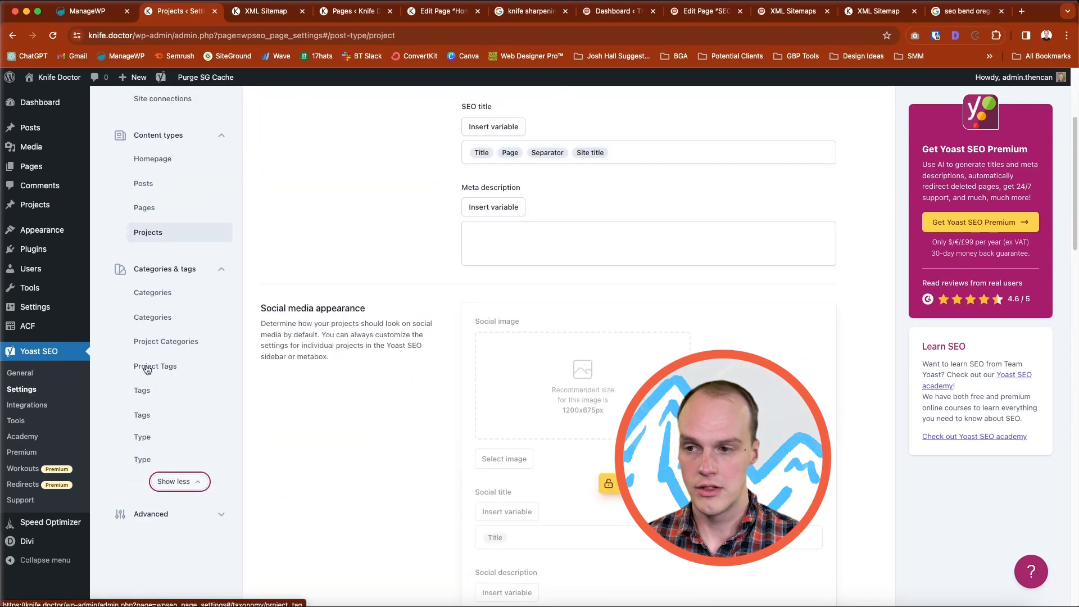
pyautogui.click(166, 300)
pyautogui.scroll(-3, 158, 450)
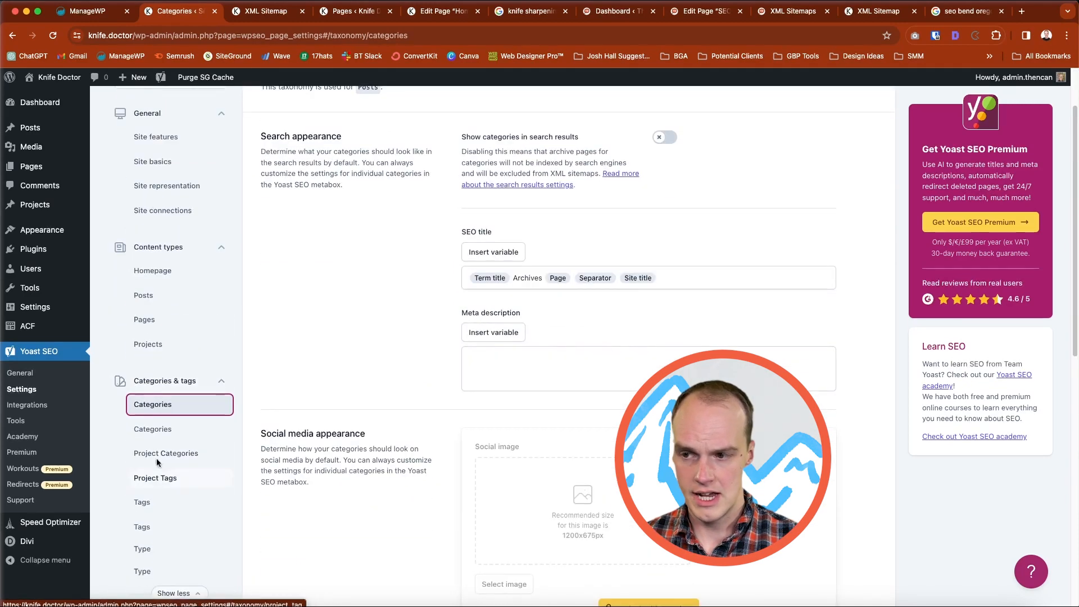
pyautogui.click(160, 435)
pyautogui.scroll(-4, 159, 431)
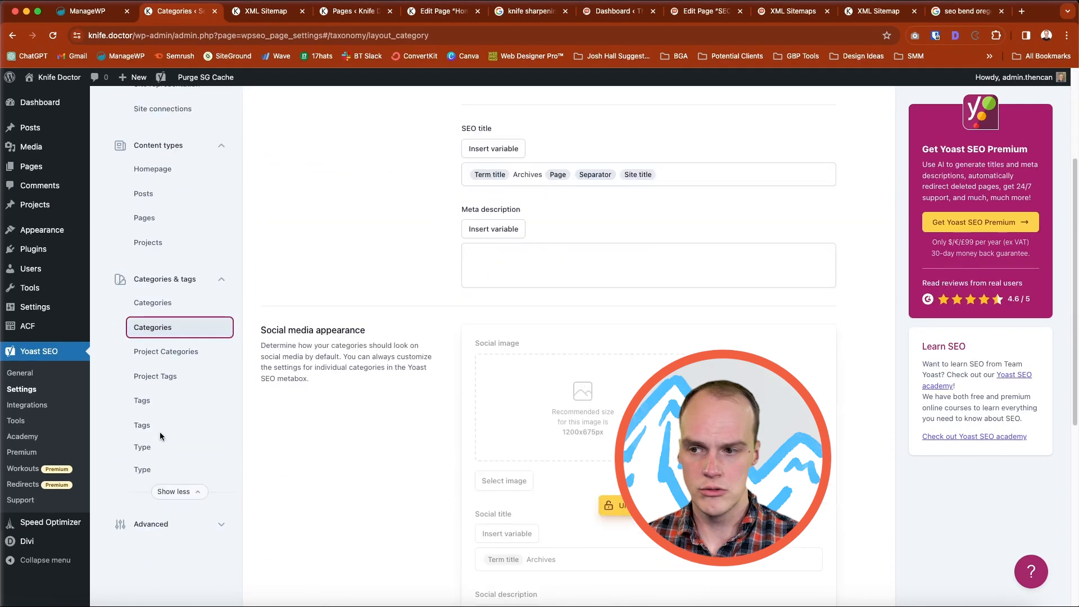
pyautogui.click(170, 360)
pyautogui.scroll(-4, 170, 443)
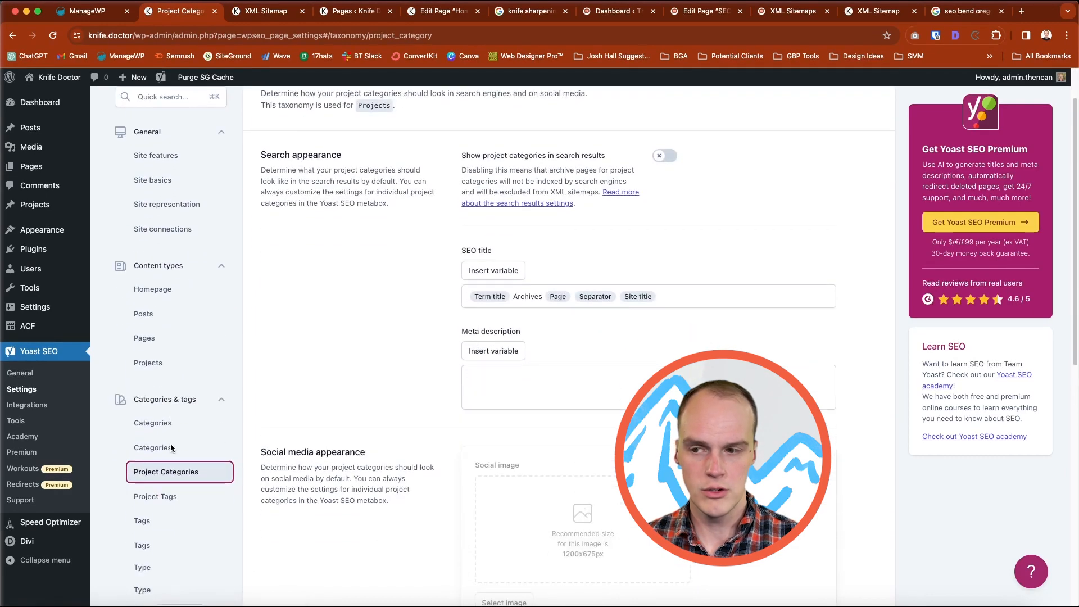
pyautogui.click(157, 502)
pyautogui.scroll(-5, 157, 477)
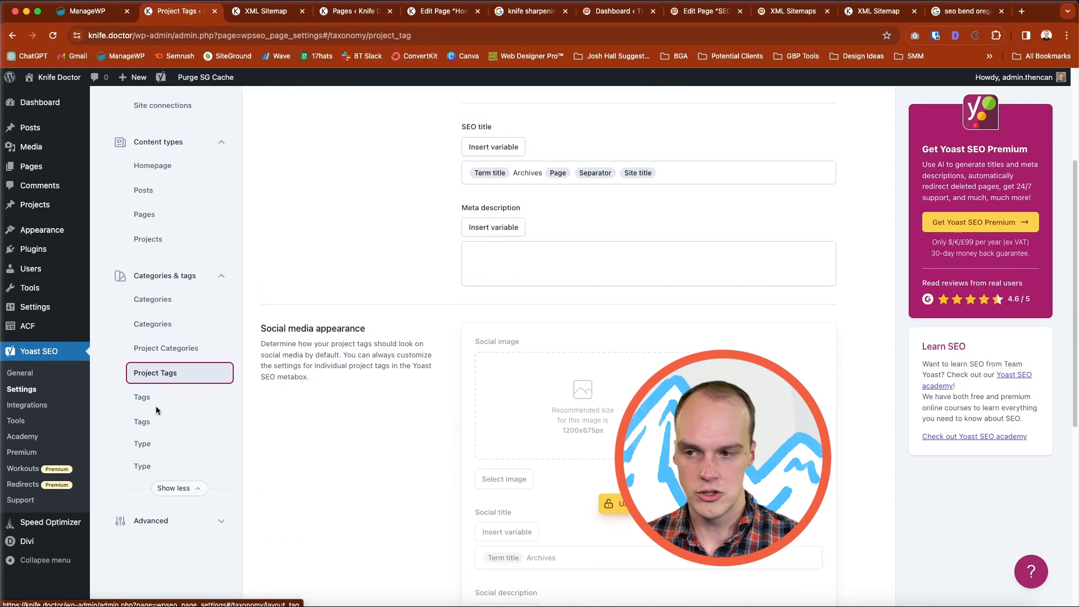
# Review the search visibility settings of the Tags and Type taxonomies, and switch to the opened XML sitemap.
pyautogui.click(158, 404)
pyautogui.scroll(-5, 172, 449)
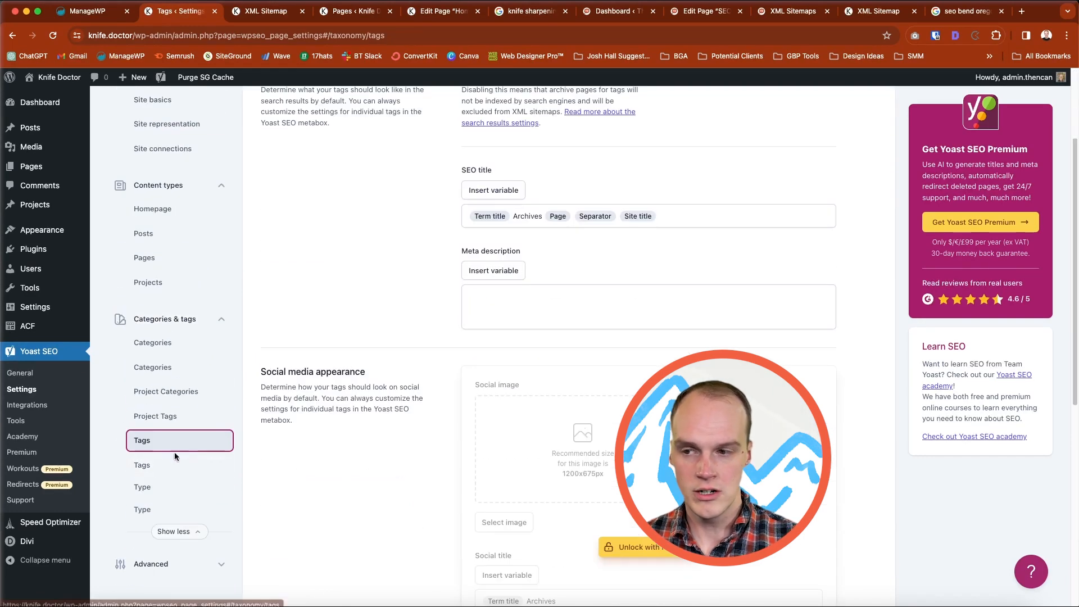
pyautogui.click(175, 461)
pyautogui.scroll(-5, 175, 466)
pyautogui.click(175, 468)
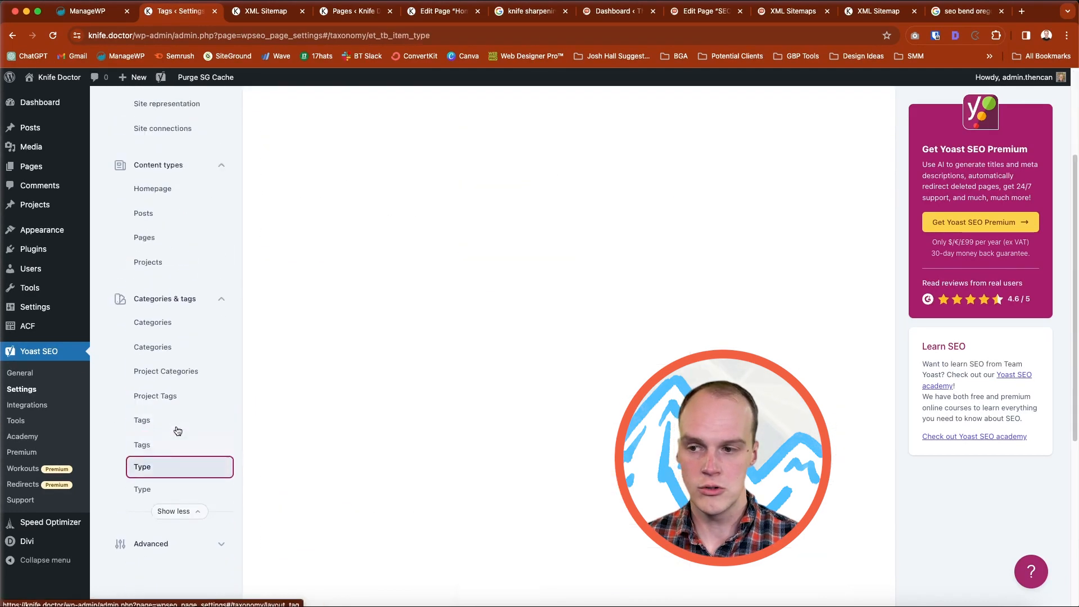
pyautogui.scroll(-5, 178, 480)
pyautogui.click(178, 443)
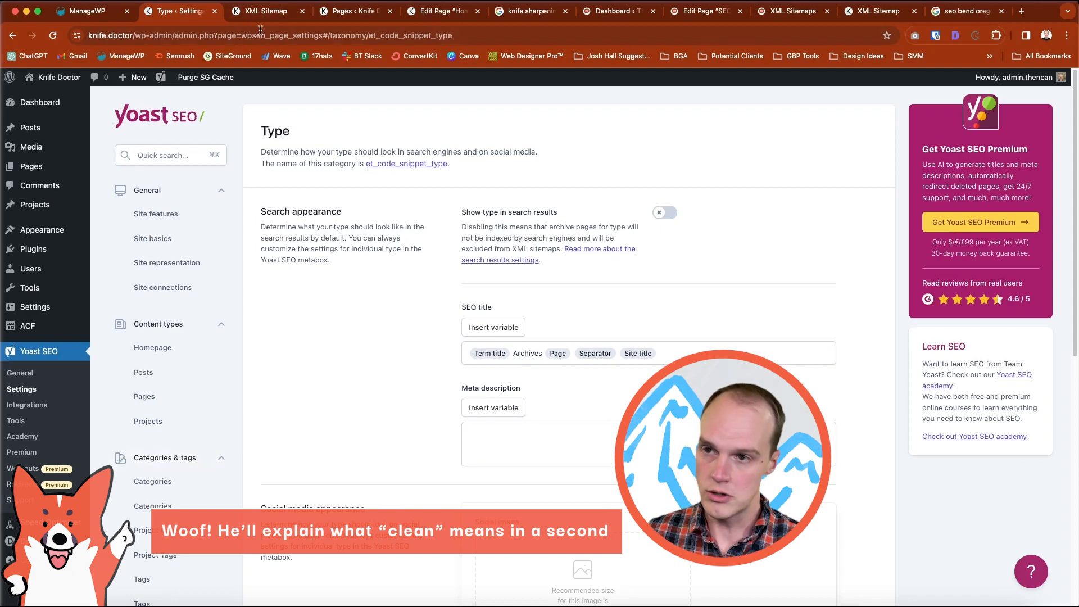
pyautogui.click(256, 12)
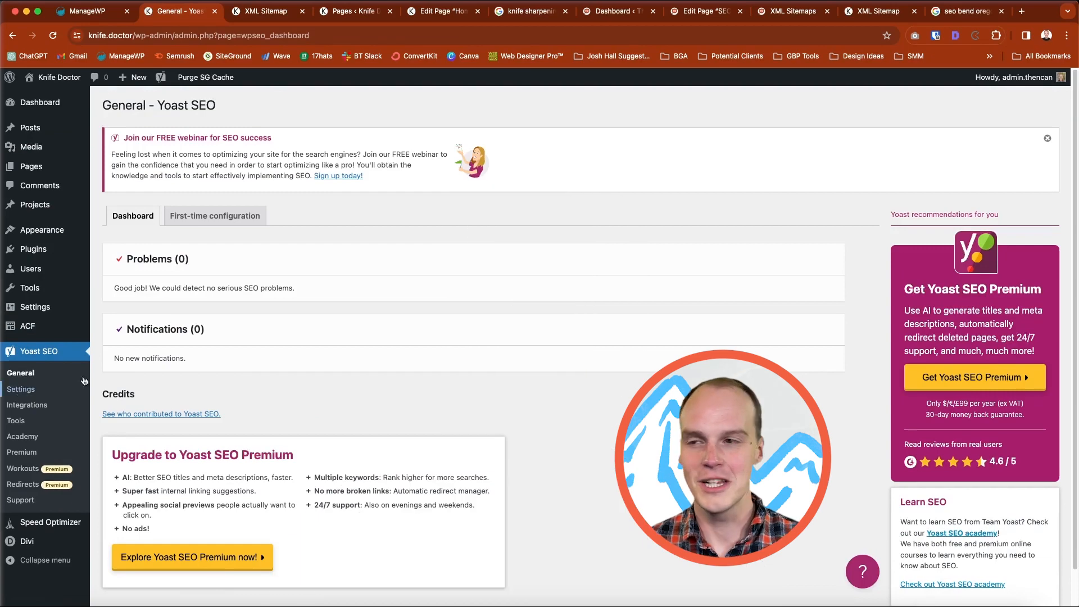
# Open the Home page for editing and review its Yoast SEO focus keyphrase and search appearance.
pyautogui.click(35, 167)
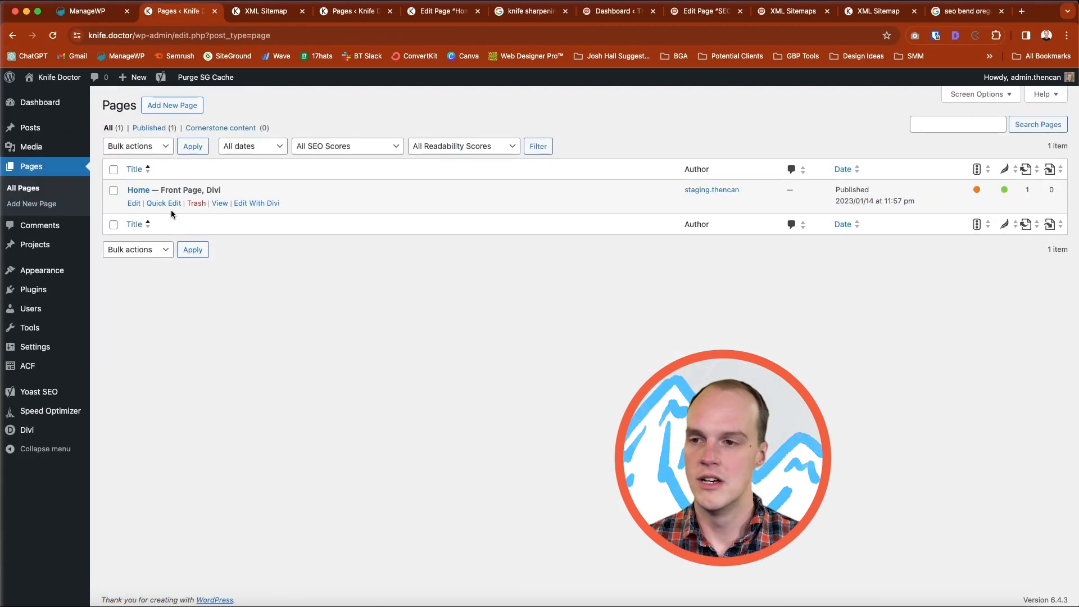
pyautogui.click(133, 204)
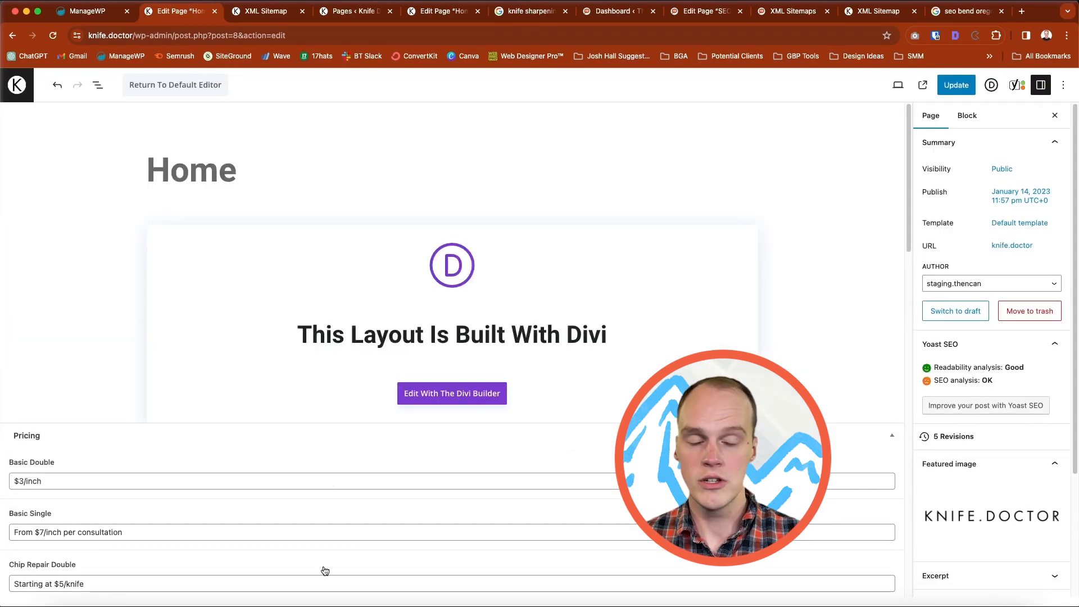
pyautogui.scroll(-15, 325, 571)
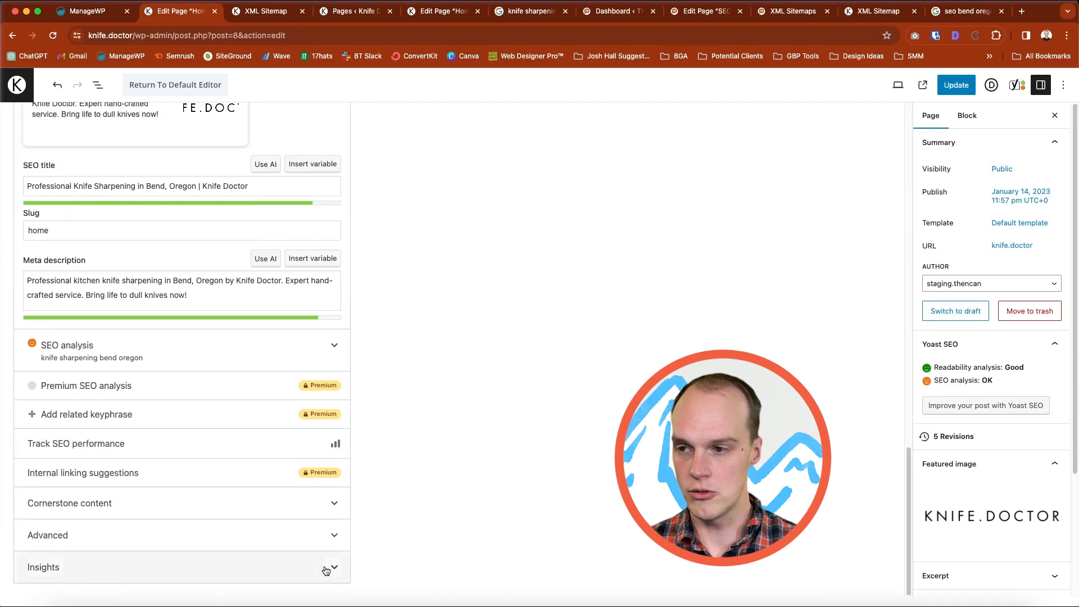
pyautogui.scroll(5, 325, 569)
pyautogui.scroll(3, 325, 566)
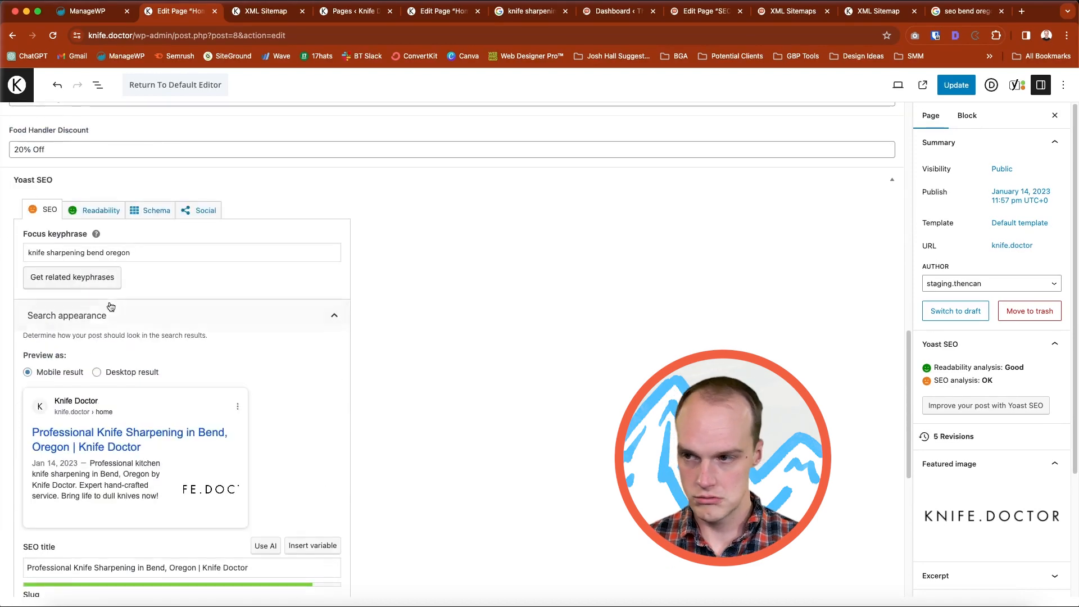
pyautogui.scroll(-9, 110, 420)
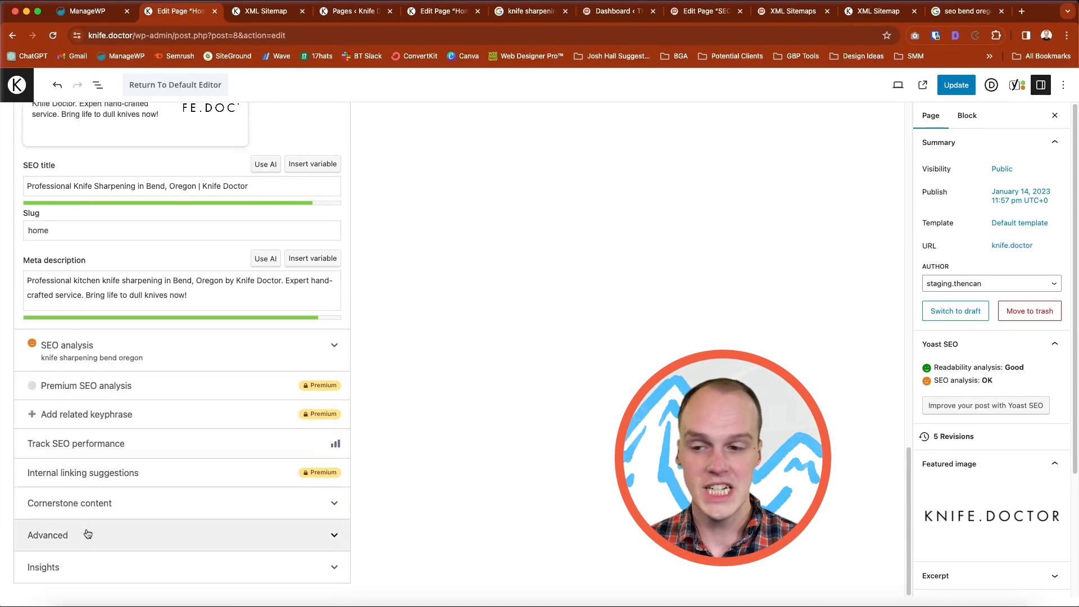
# Expand the Home page's advanced Yoast SEO settings and check the options for allowing search engines to show the content.
pyautogui.click(88, 530)
pyautogui.scroll(-6, 88, 531)
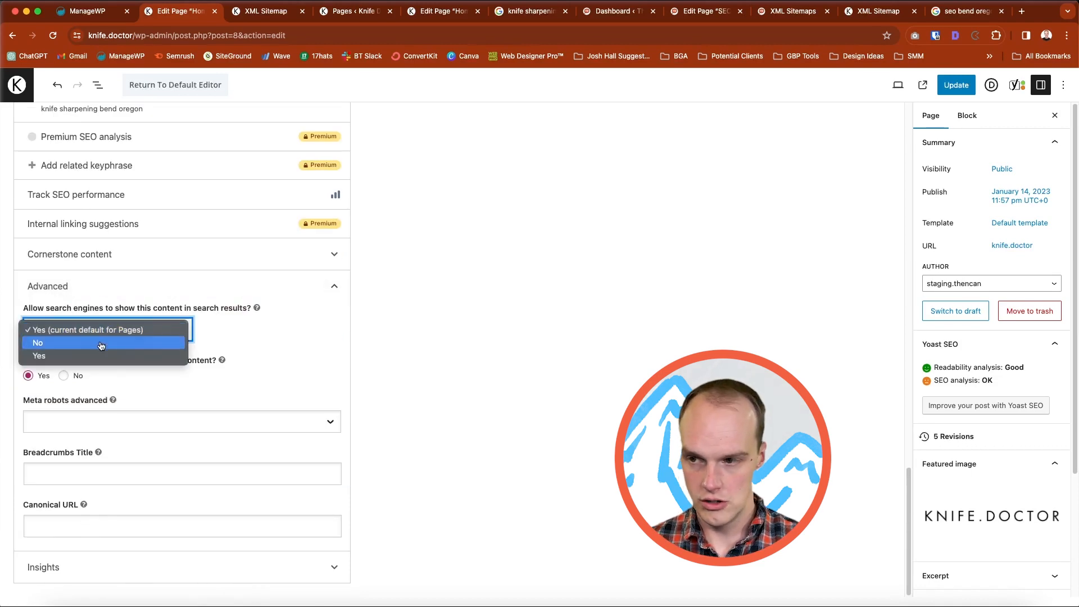
pyautogui.click(365, 387)
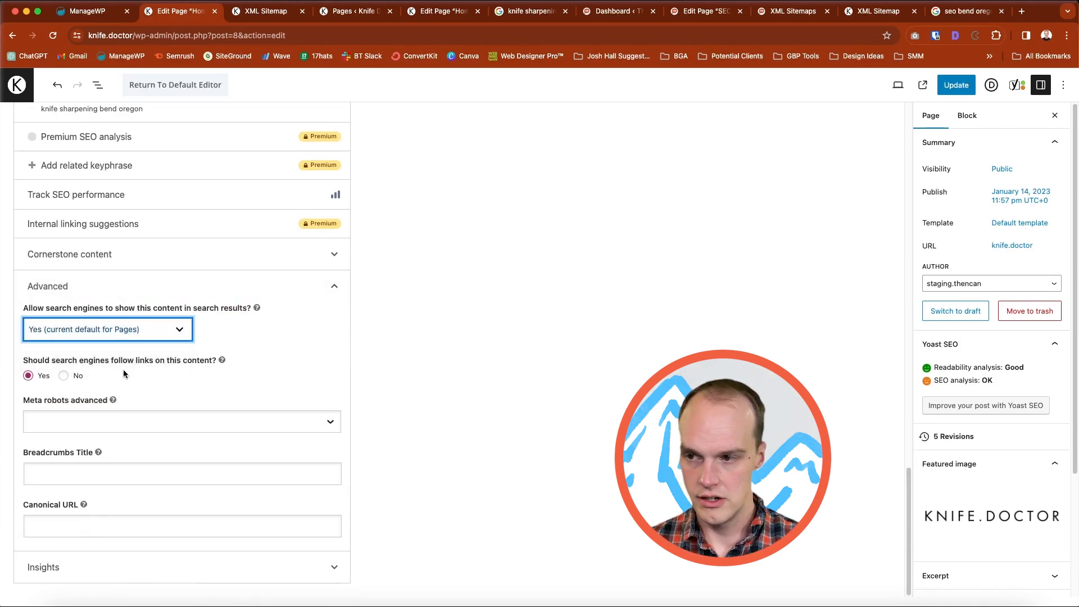
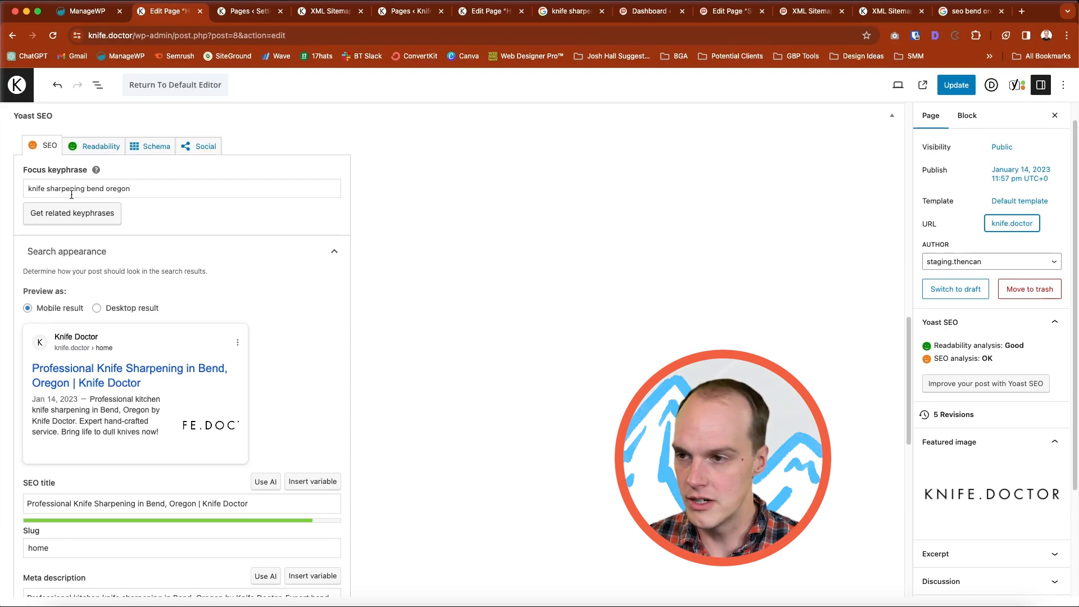
# Expand the SEO analysis for the Home page's focus keyphrase and examine the analysis results.
pyautogui.scroll(5, 71, 194)
pyautogui.scroll(-1, 72, 354)
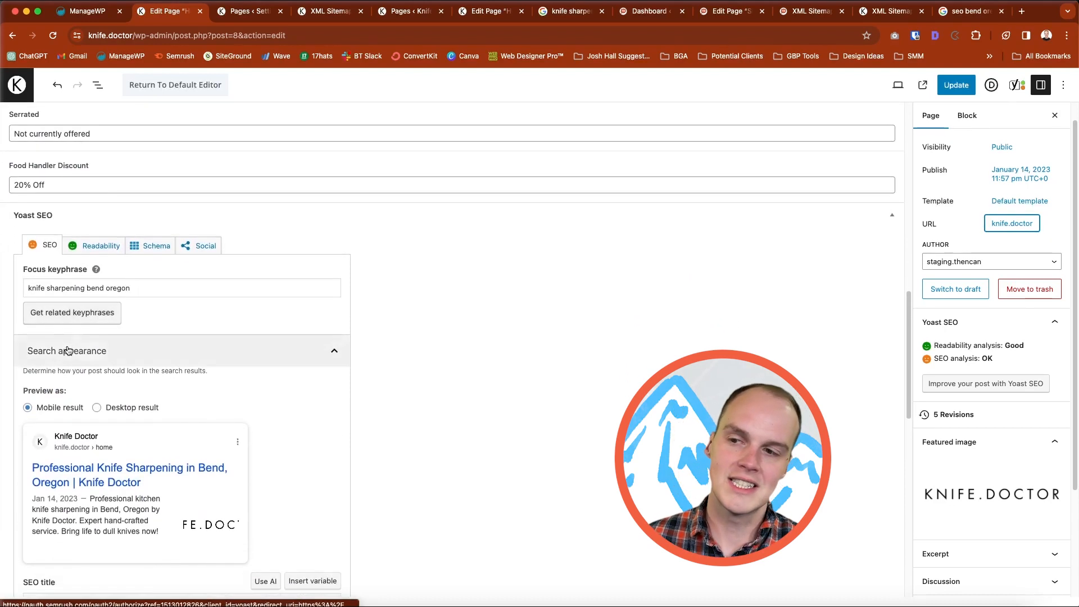
pyautogui.scroll(-10, 68, 352)
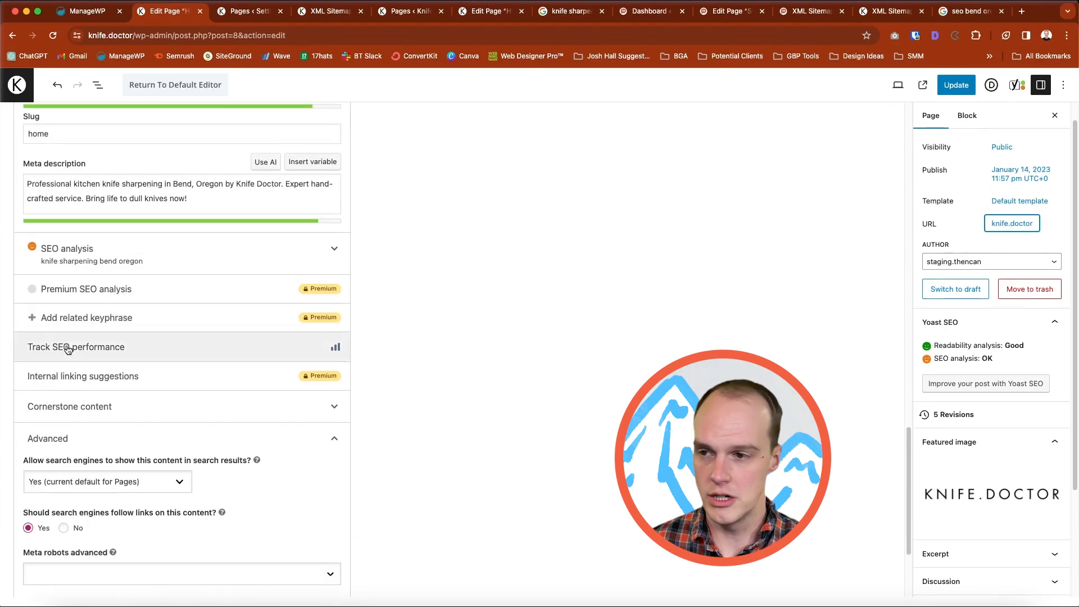
pyautogui.click(245, 247)
pyautogui.scroll(-2, 234, 302)
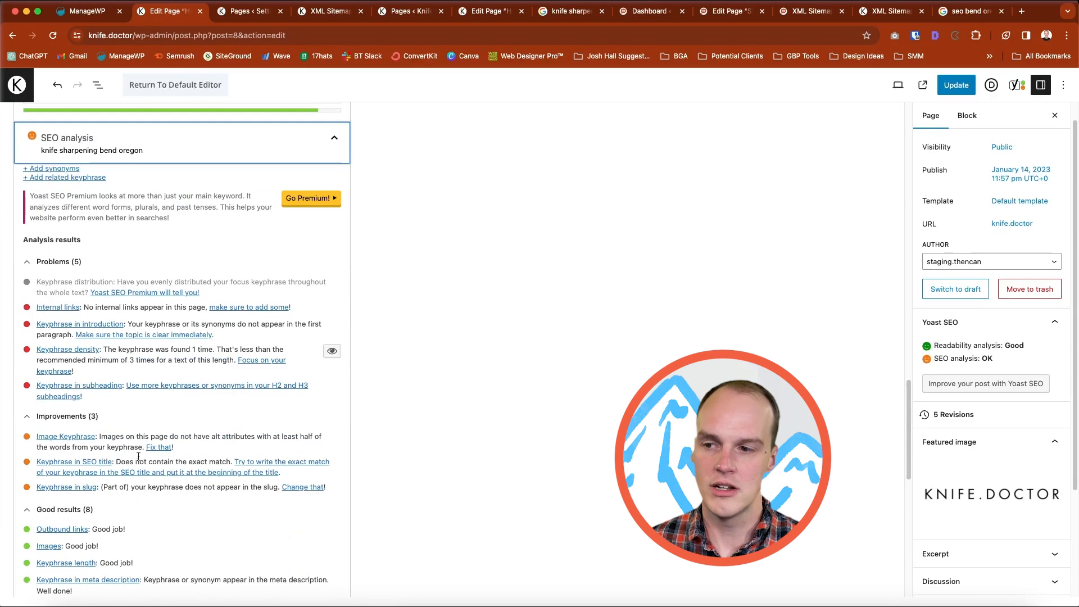
# Examine the problems, improvements and good results listed in the Home page's SEO analysis.
pyautogui.scroll(-3, 144, 450)
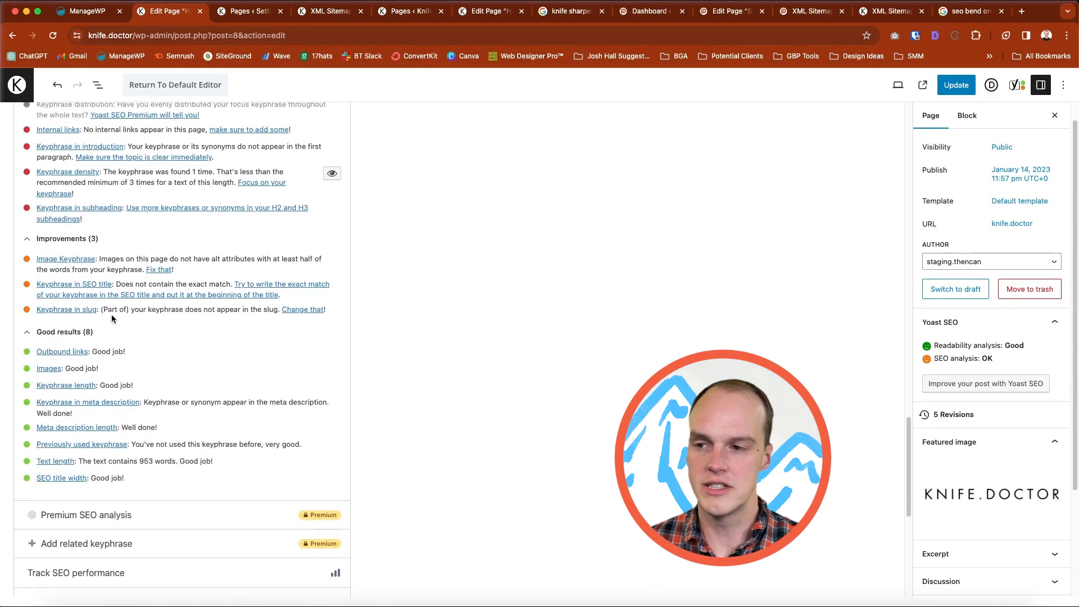
pyautogui.scroll(4, 70, 481)
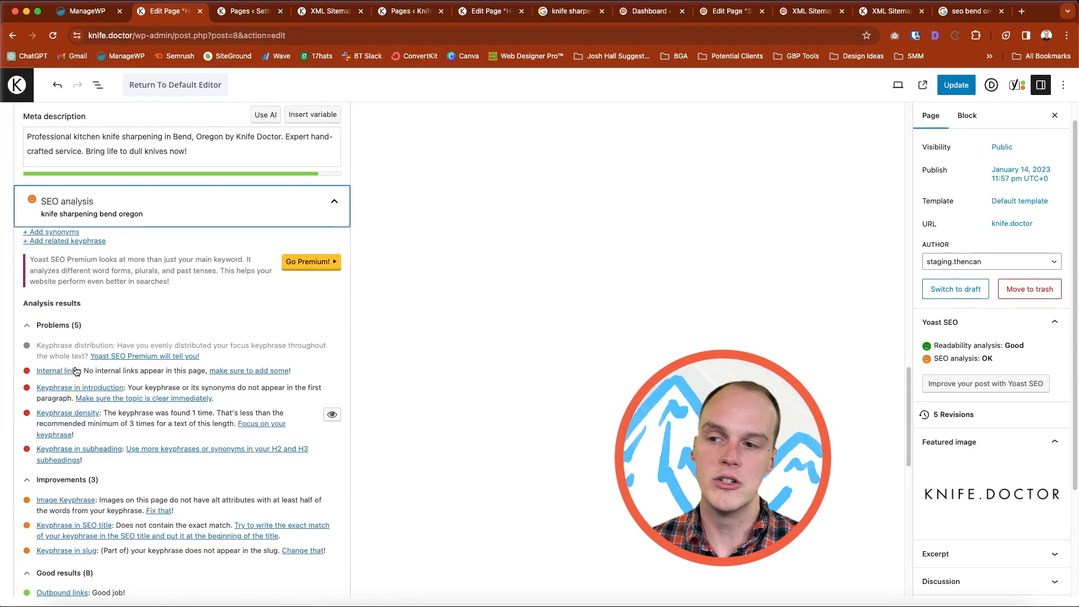
pyautogui.scroll(-1, 72, 424)
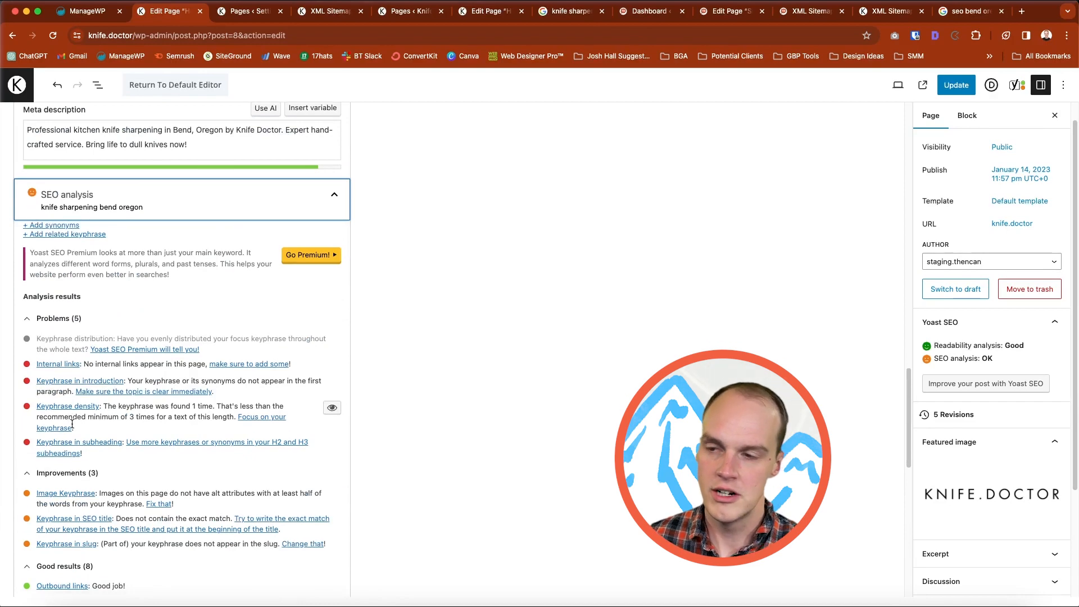
pyautogui.scroll(10, 72, 424)
pyautogui.click(103, 171)
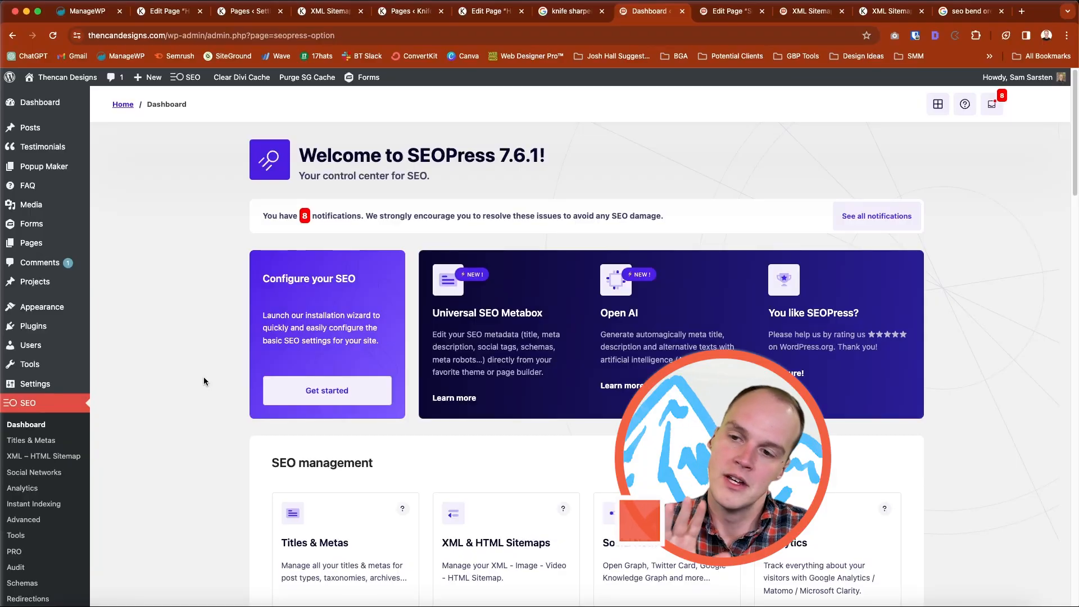
# Start the SEOPress setup wizard on the Thencan Designs site, check the metadata import sources, and skip the import.
pyautogui.click(313, 392)
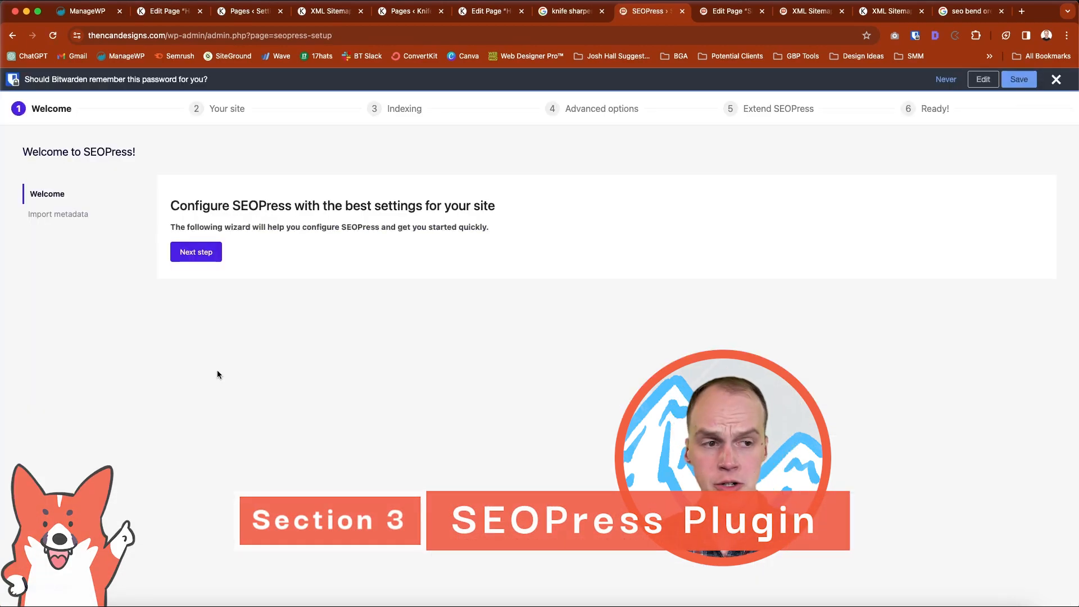
pyautogui.click(196, 259)
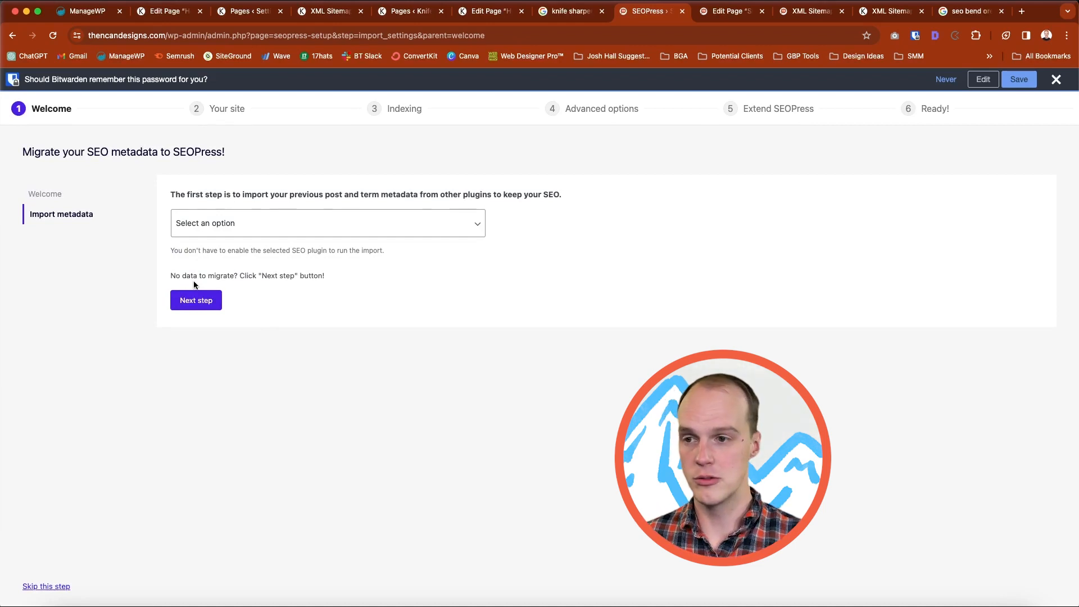
pyautogui.click(183, 222)
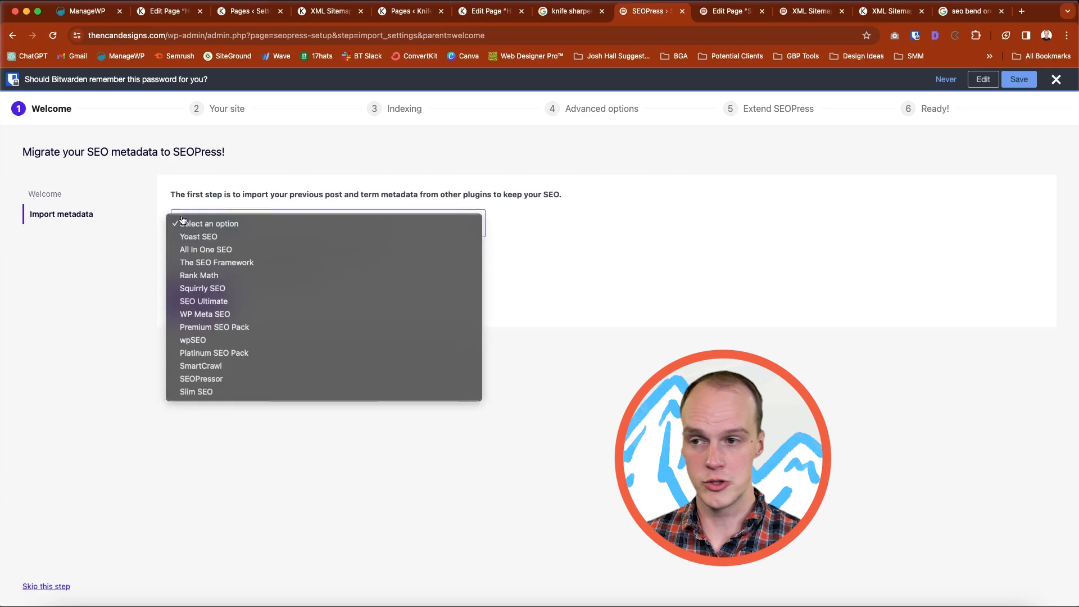
pyautogui.click(130, 297)
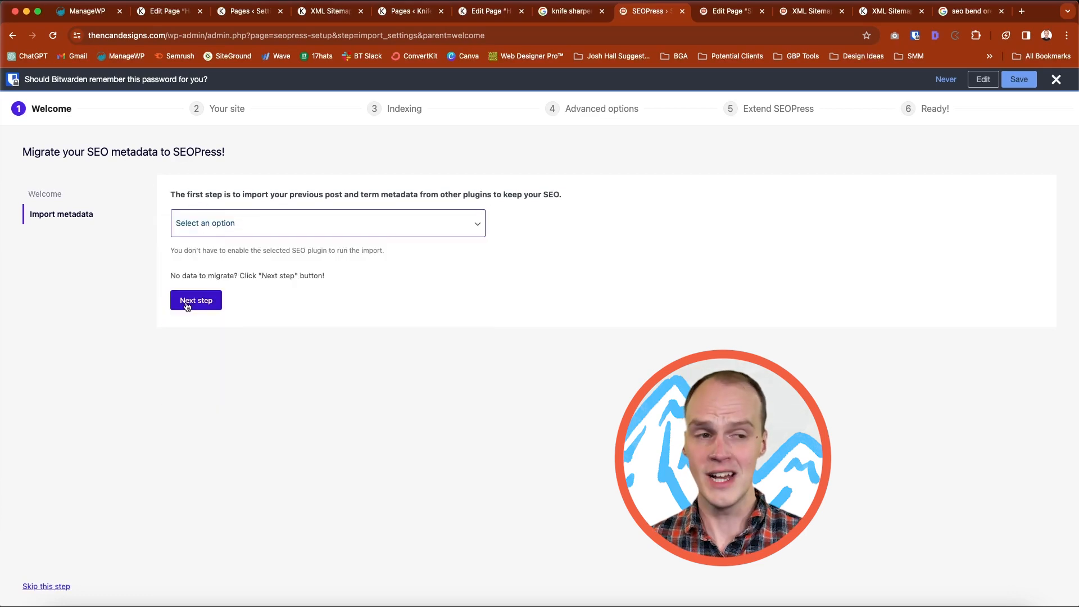
pyautogui.click(47, 587)
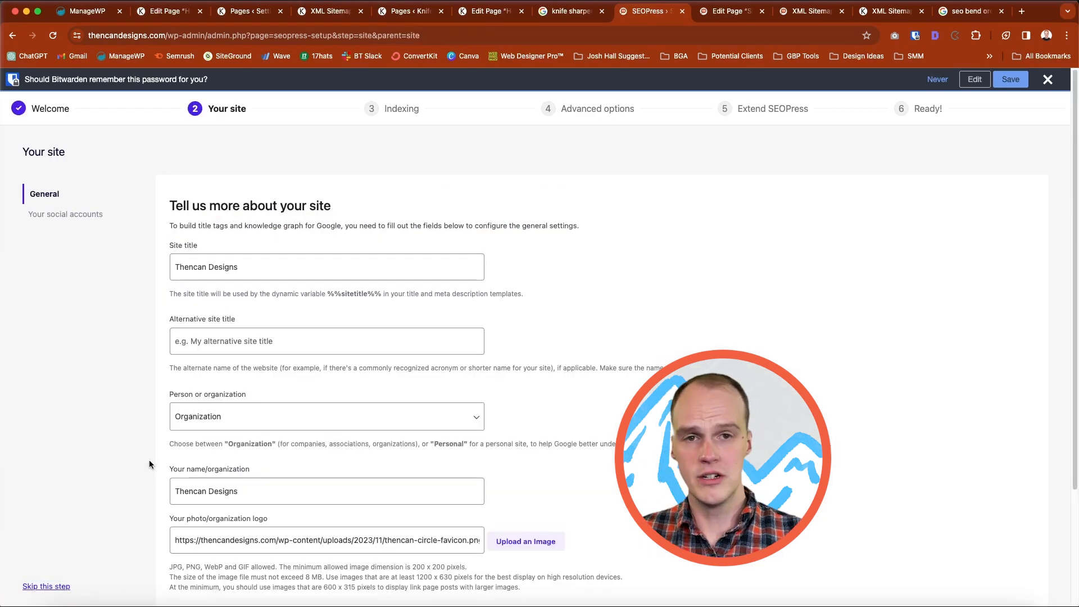
# Go through the wizard's general site details and social accounts without changing them, and continue to the indexing section.
pyautogui.scroll(-5, 150, 465)
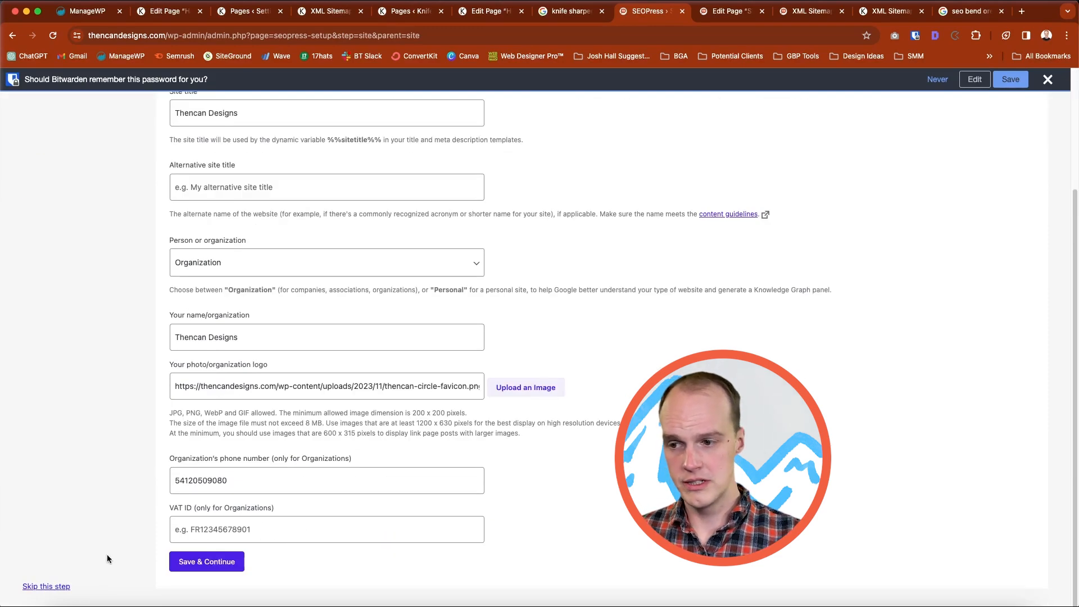
pyautogui.click(42, 587)
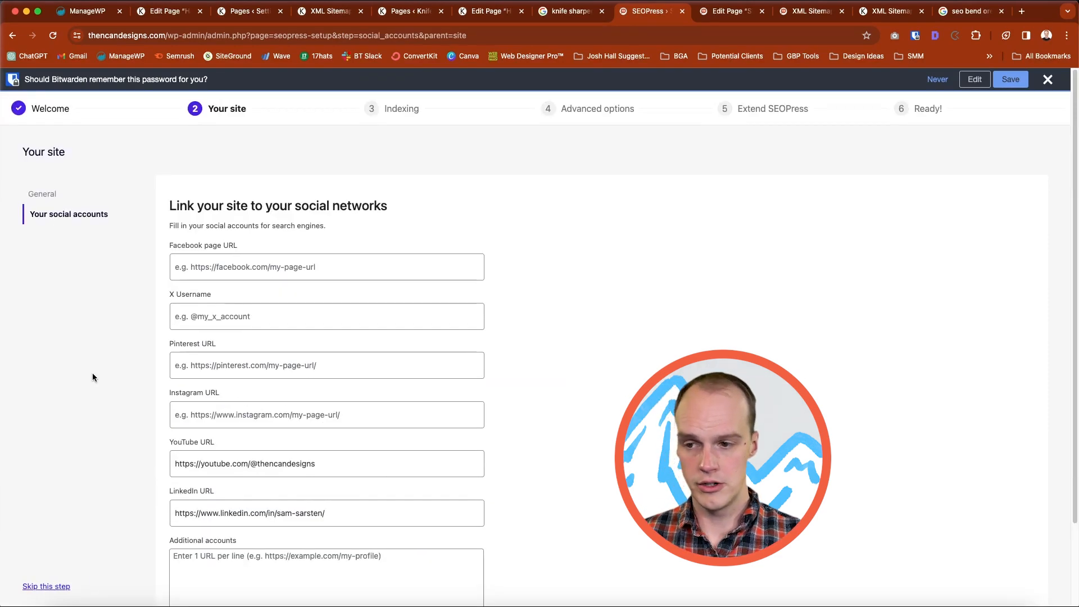
pyautogui.scroll(-4, 92, 378)
pyautogui.click(208, 563)
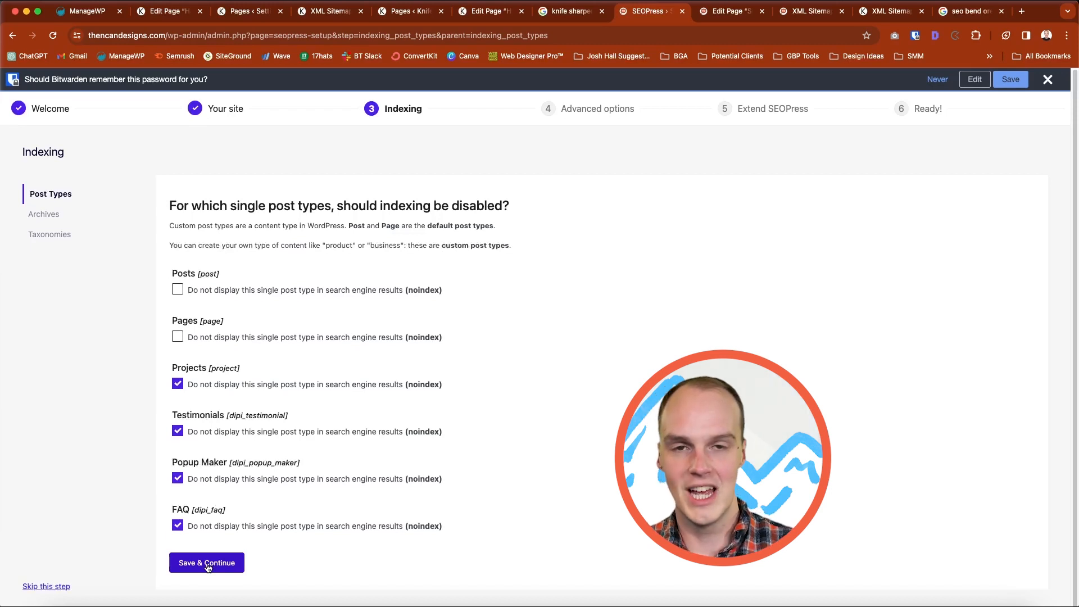
# Review and save the wizard's existing noindex choices for post types, archives and taxonomies.
pyautogui.click(208, 563)
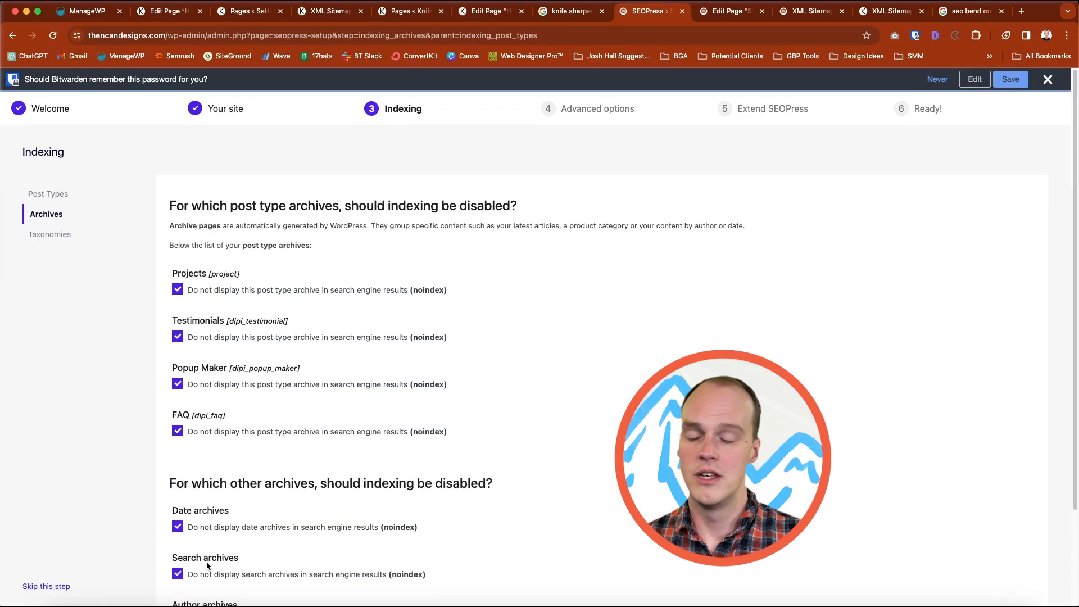
pyautogui.scroll(-1, 206, 562)
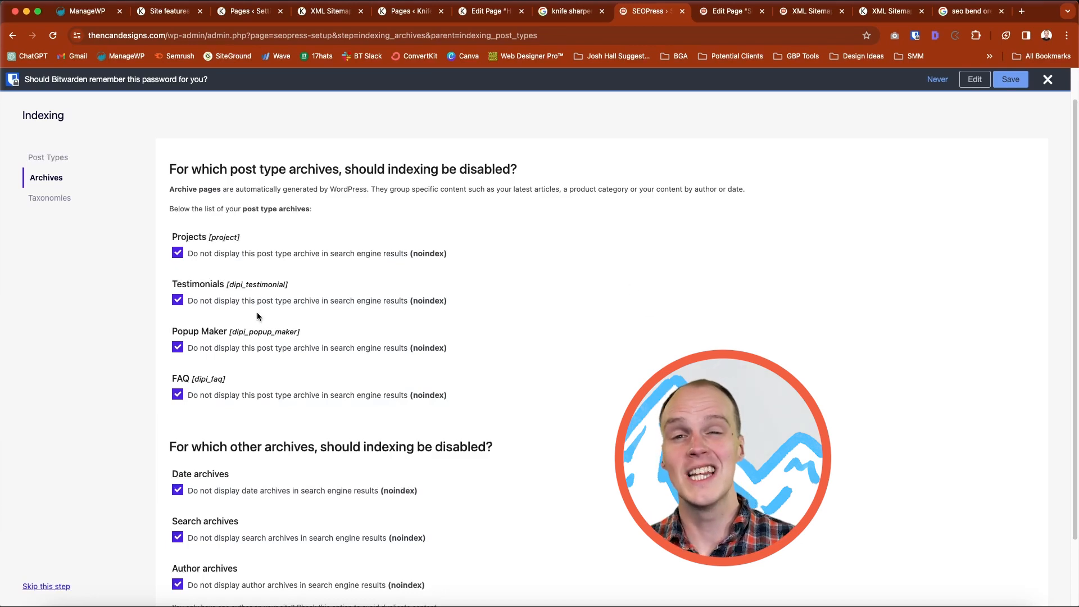
pyautogui.scroll(-3, 291, 372)
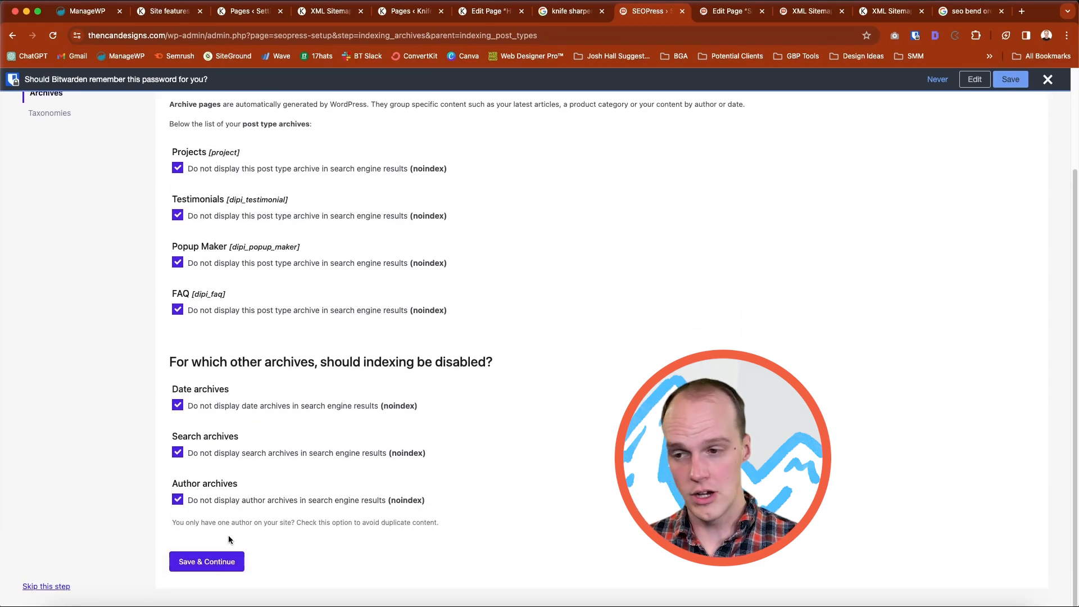
pyautogui.click(223, 563)
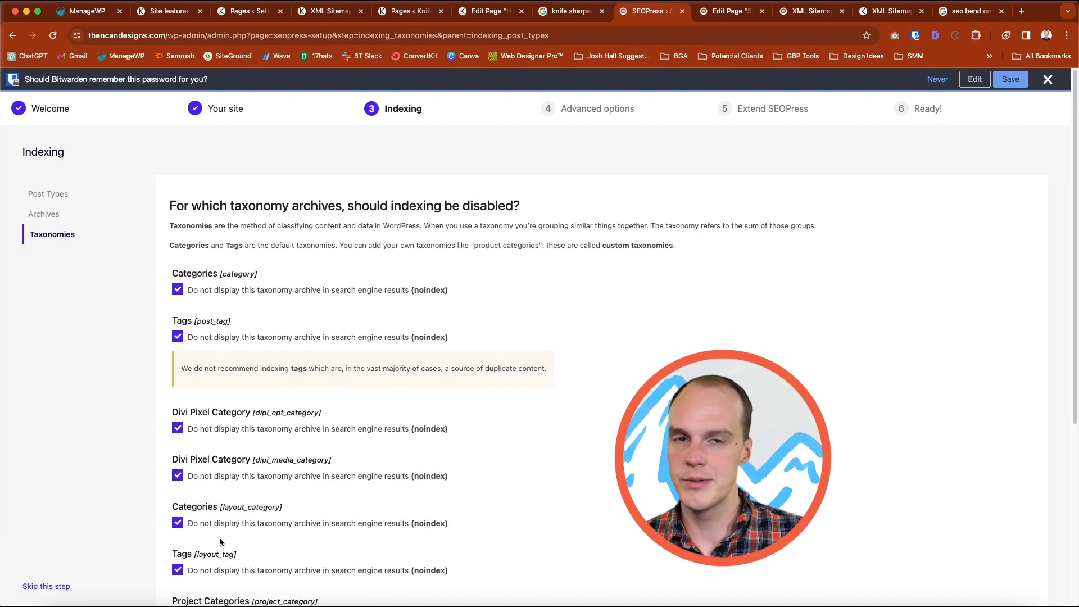
pyautogui.scroll(-5, 219, 541)
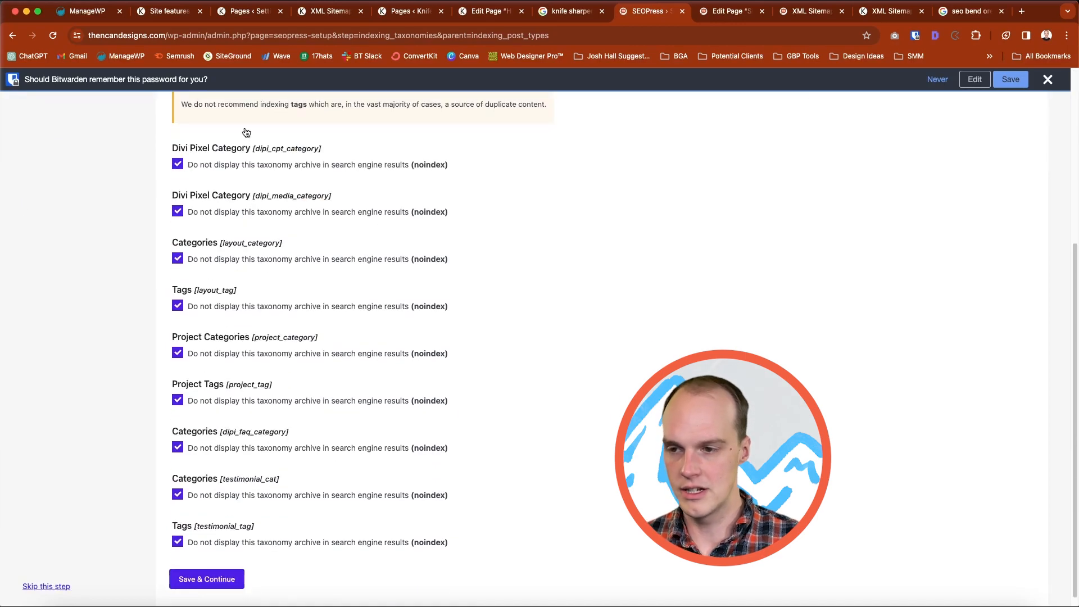
pyautogui.click(209, 581)
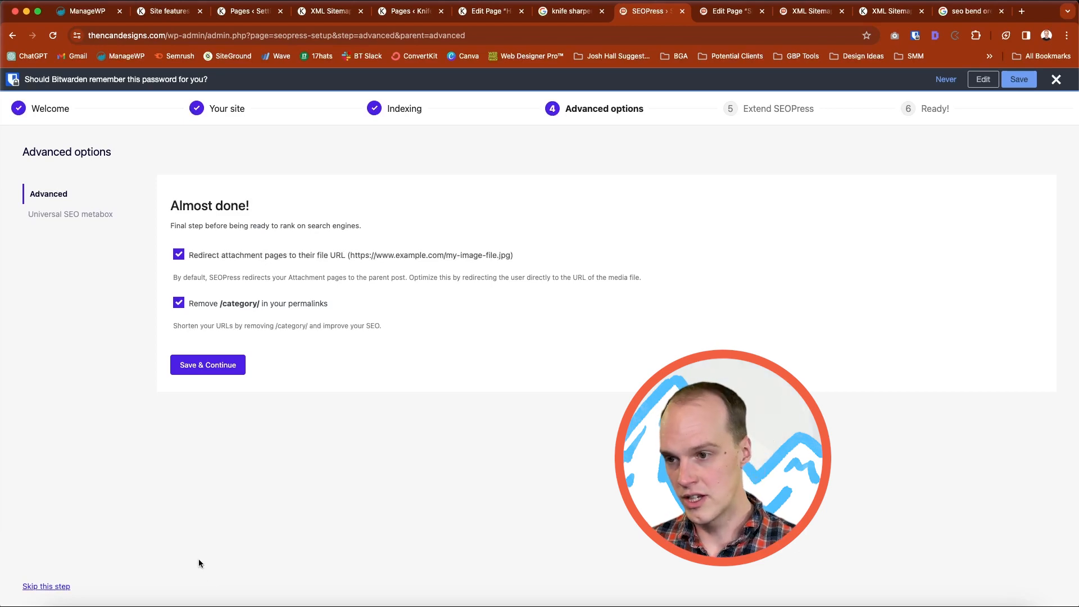
# Save the wizard's advanced options with the universal SEO metabox enabled, and finish the wizard, skipping the SEOPress Insights offer.
pyautogui.click(209, 368)
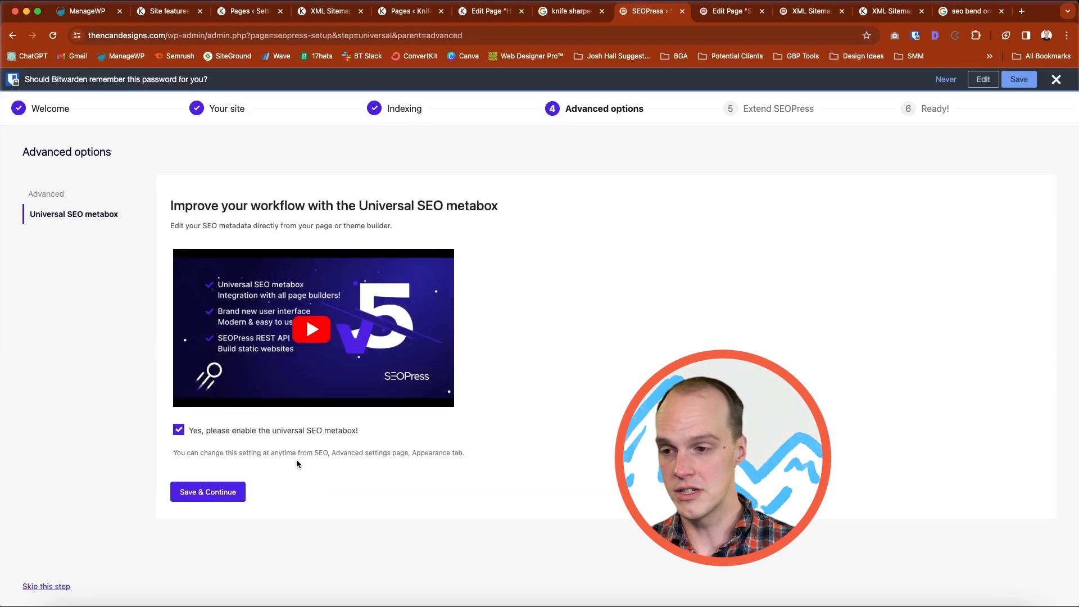
pyautogui.click(214, 499)
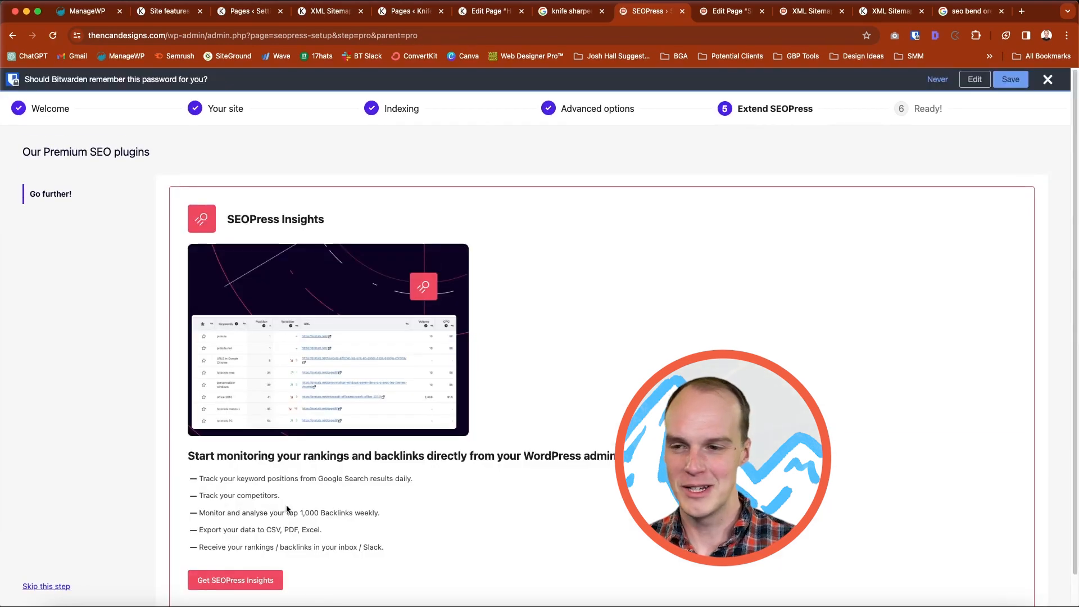
pyautogui.scroll(-1, 267, 478)
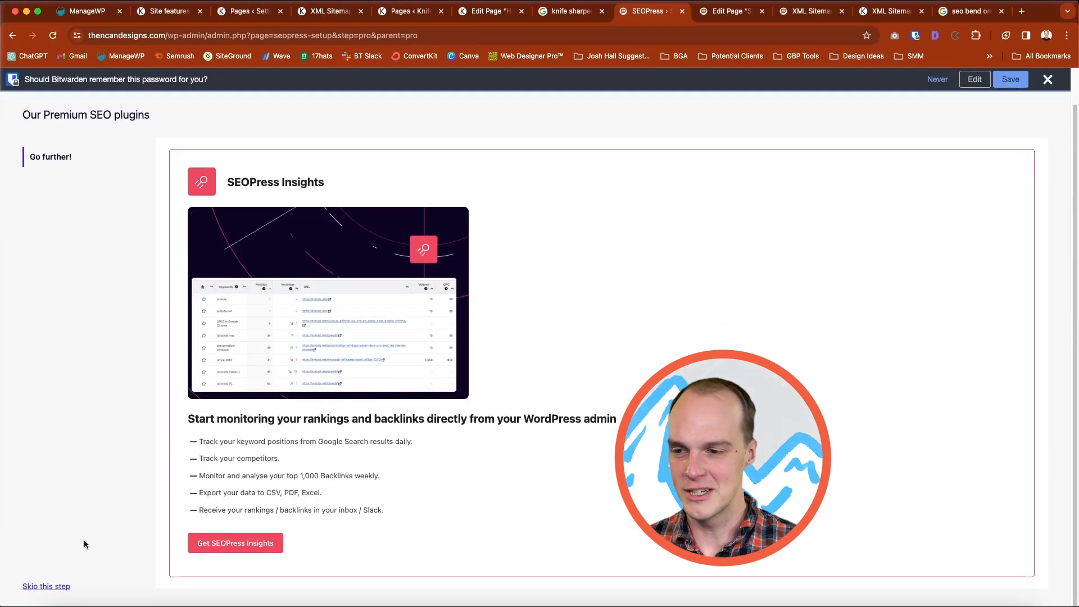
pyautogui.click(43, 586)
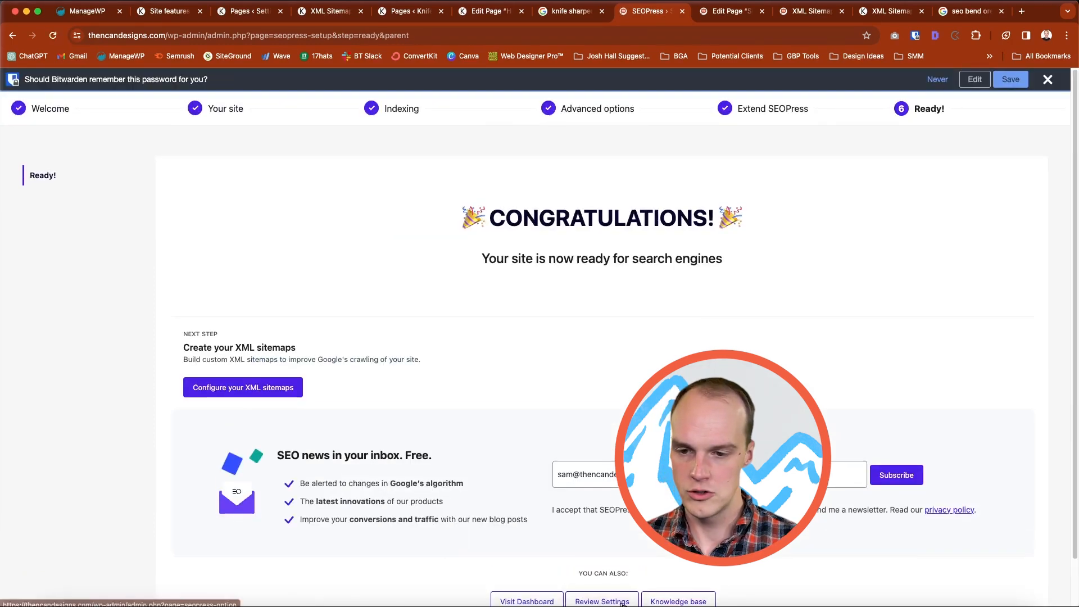
pyautogui.click(621, 602)
# Open the management page for XML and HTML sitemaps and review which post types are included.
pyautogui.scroll(-3, 558, 494)
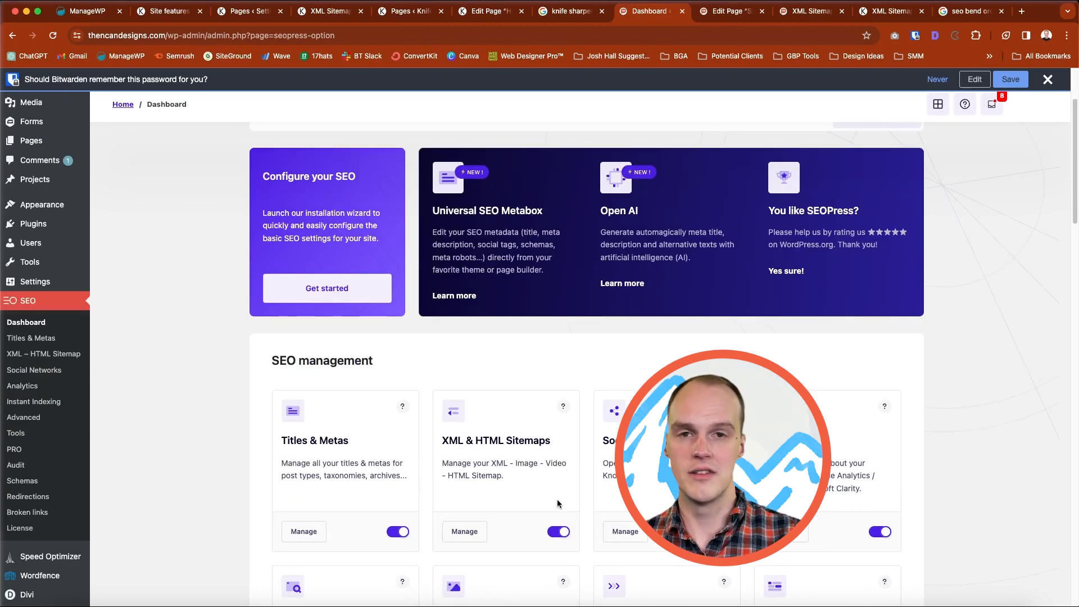
pyautogui.click(481, 537)
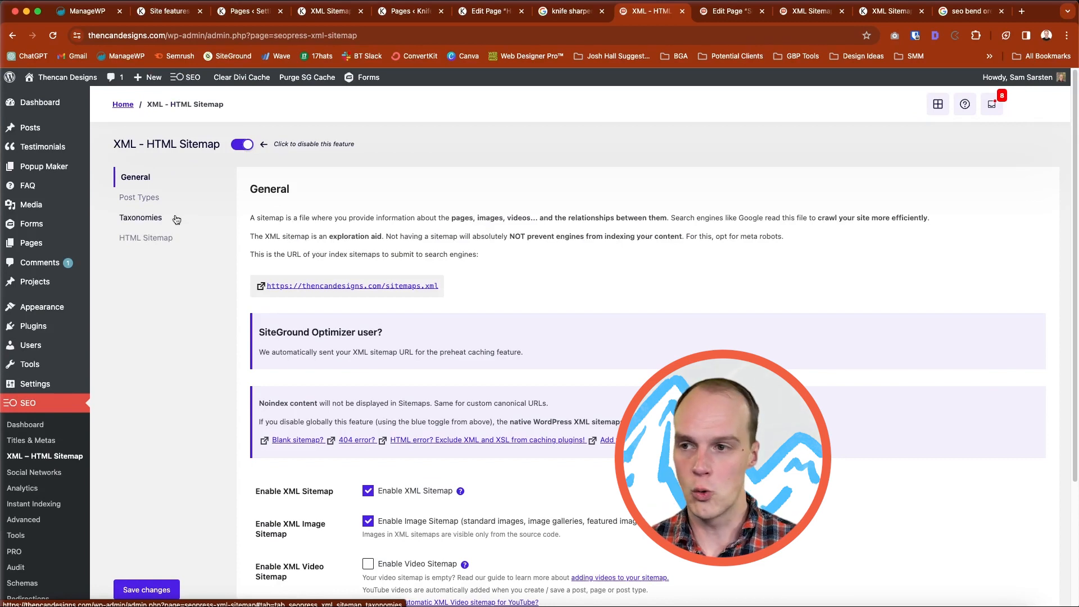
pyautogui.click(159, 200)
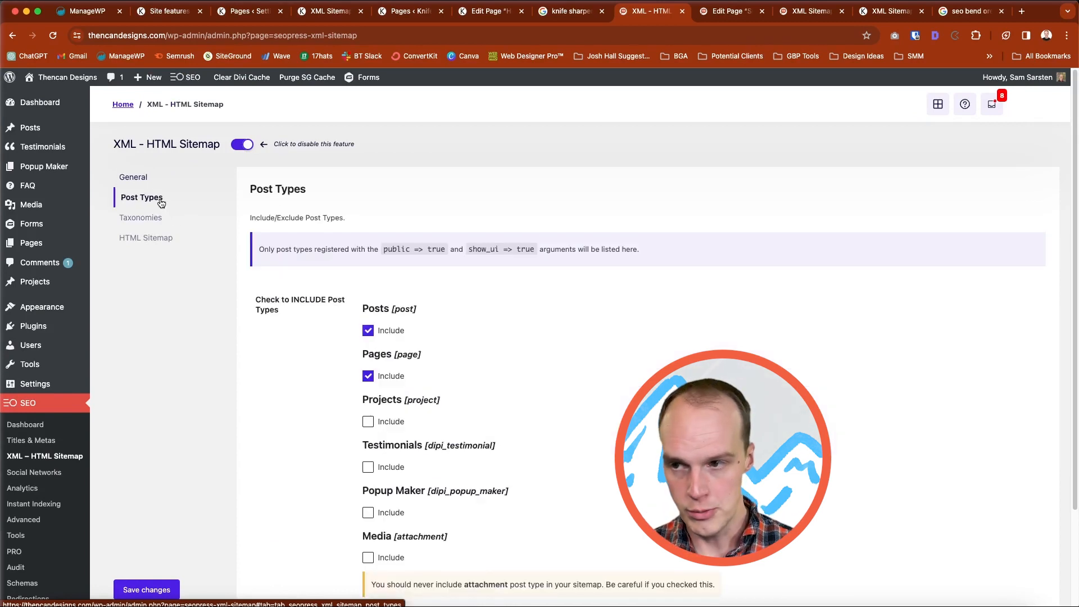
pyautogui.scroll(-2, 346, 288)
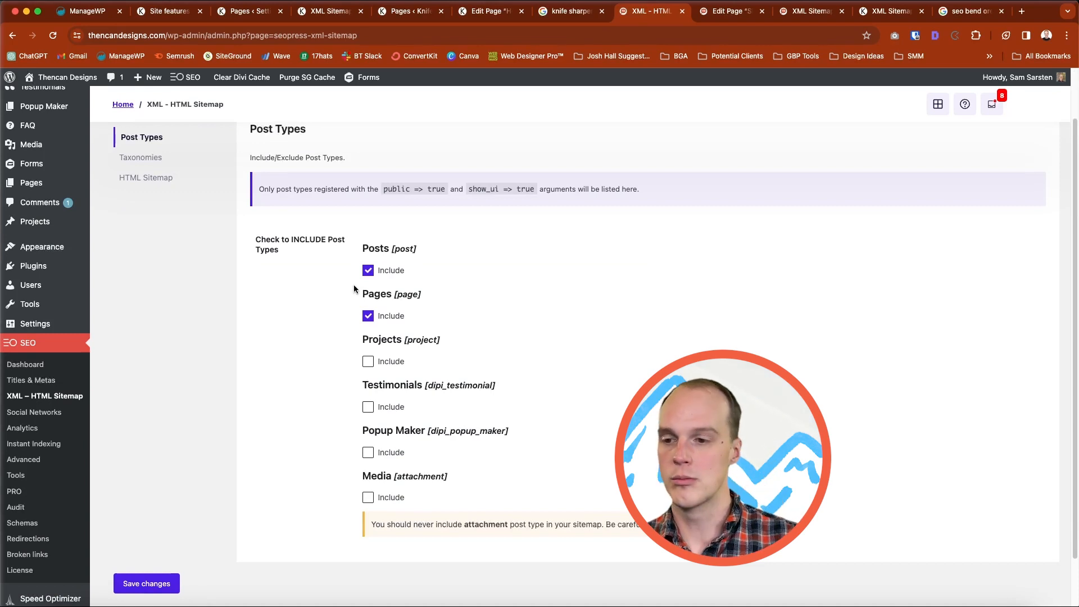
# Check which taxonomies are included in the sitemap, and save the sitemap settings.
pyautogui.click(142, 160)
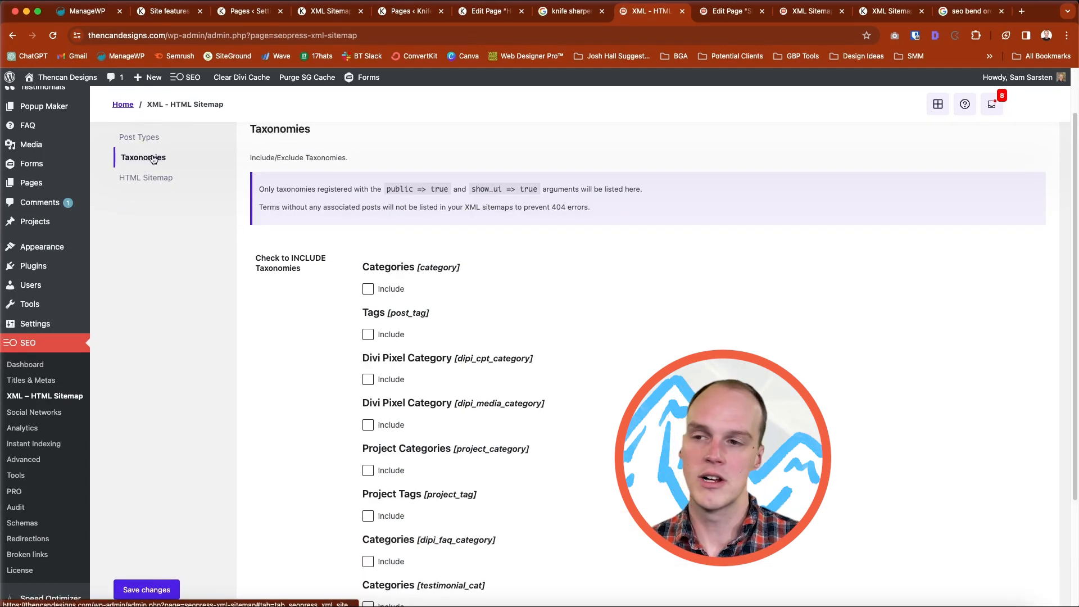
pyautogui.scroll(-3, 301, 449)
pyautogui.scroll(5, 433, 180)
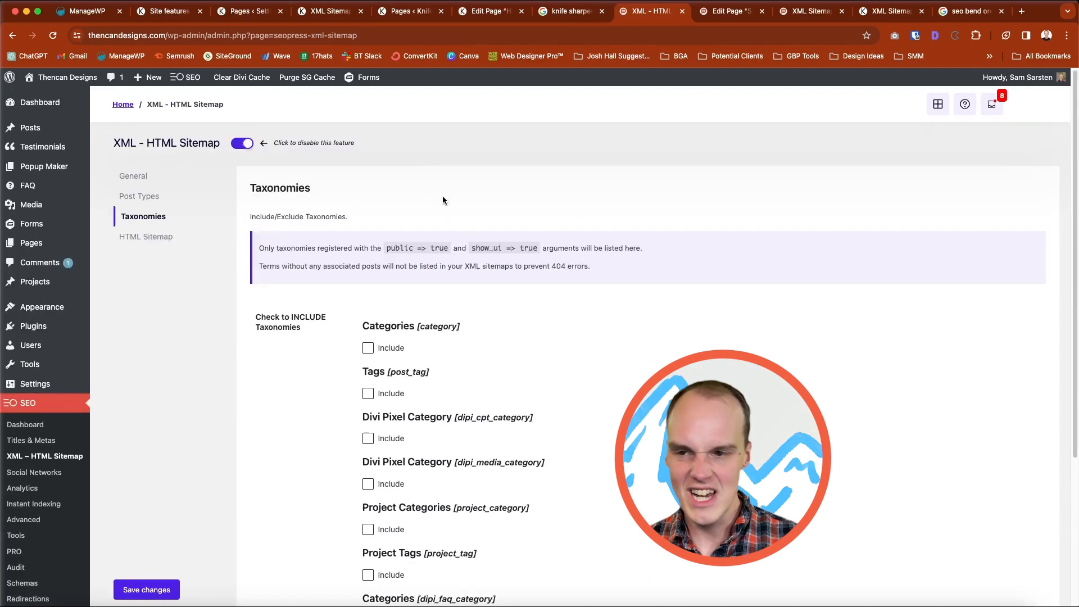
pyautogui.scroll(-1, 355, 328)
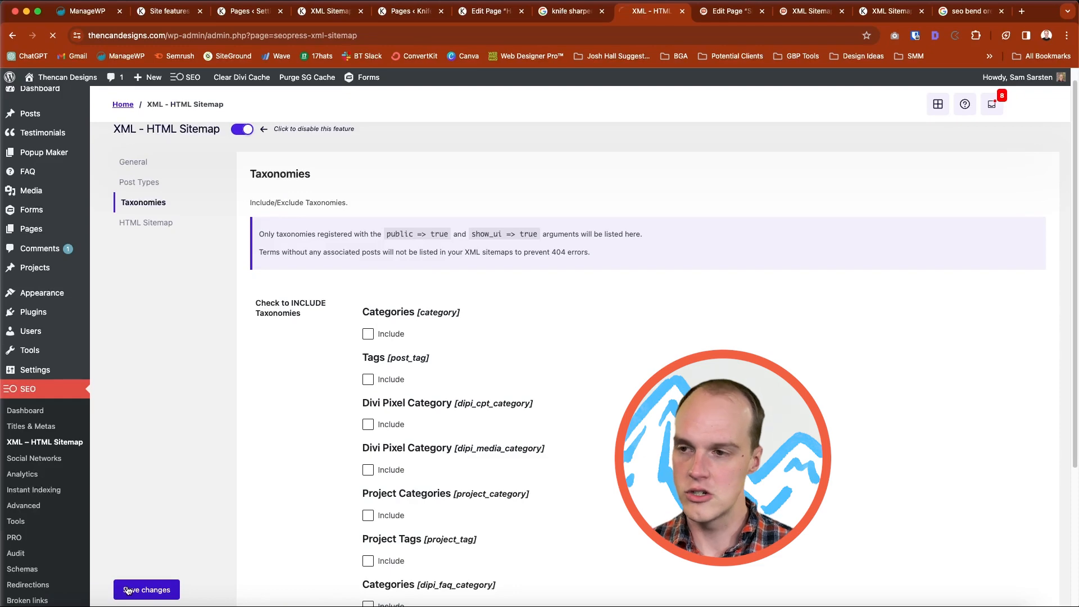
pyautogui.scroll(1, 251, 230)
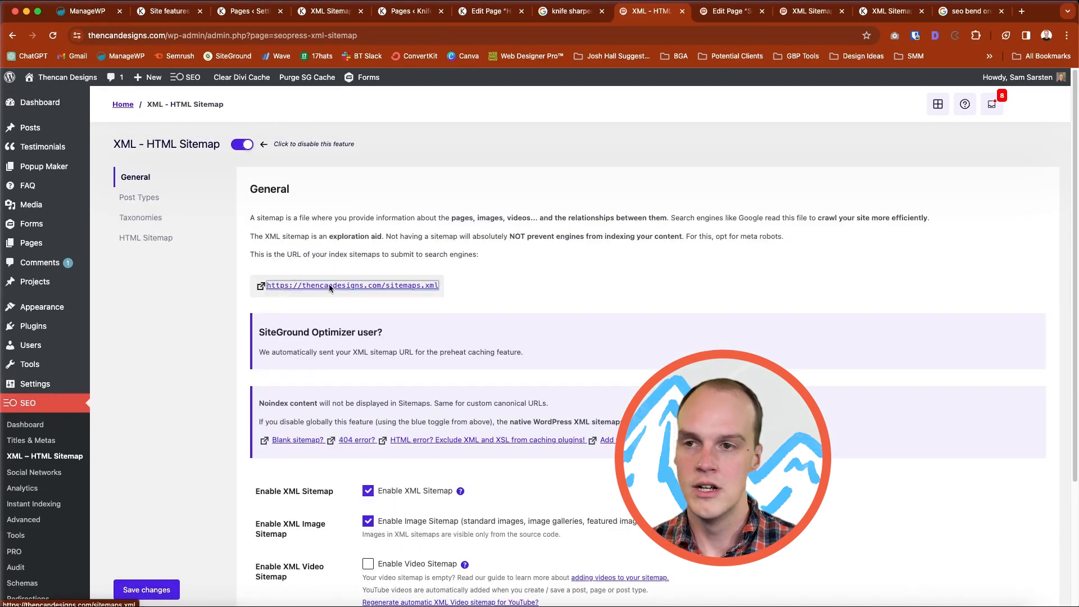
# Open the site's XML sitemap index and examine the URLs in the post and page sitemaps.
pyautogui.click(330, 286)
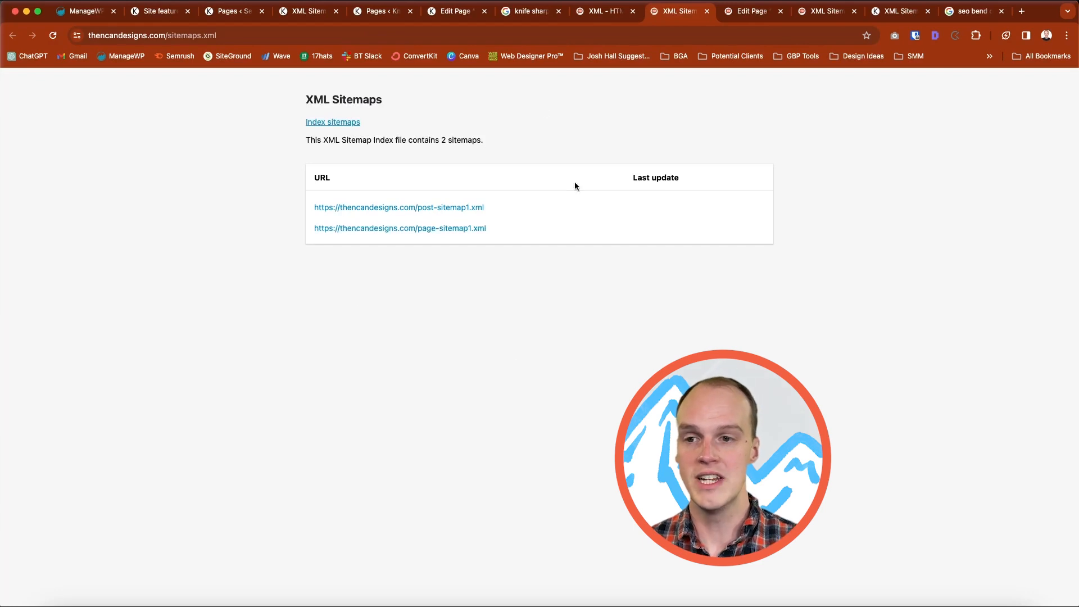
pyautogui.click(429, 209)
pyautogui.scroll(-3, 442, 399)
pyautogui.scroll(3, 441, 402)
pyautogui.press('super+bracketleft')
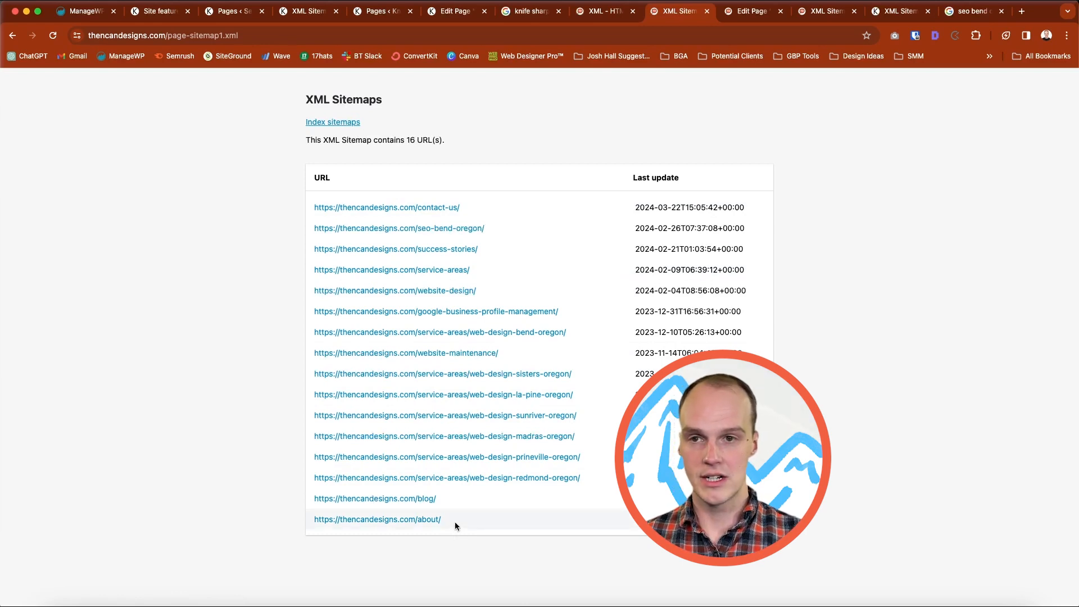
# Switch to the SEO Bend Oregon page editor and review its SEOPress title, meta description and advanced meta robots settings.
pyautogui.hotkey('ctrl', 'Tab')
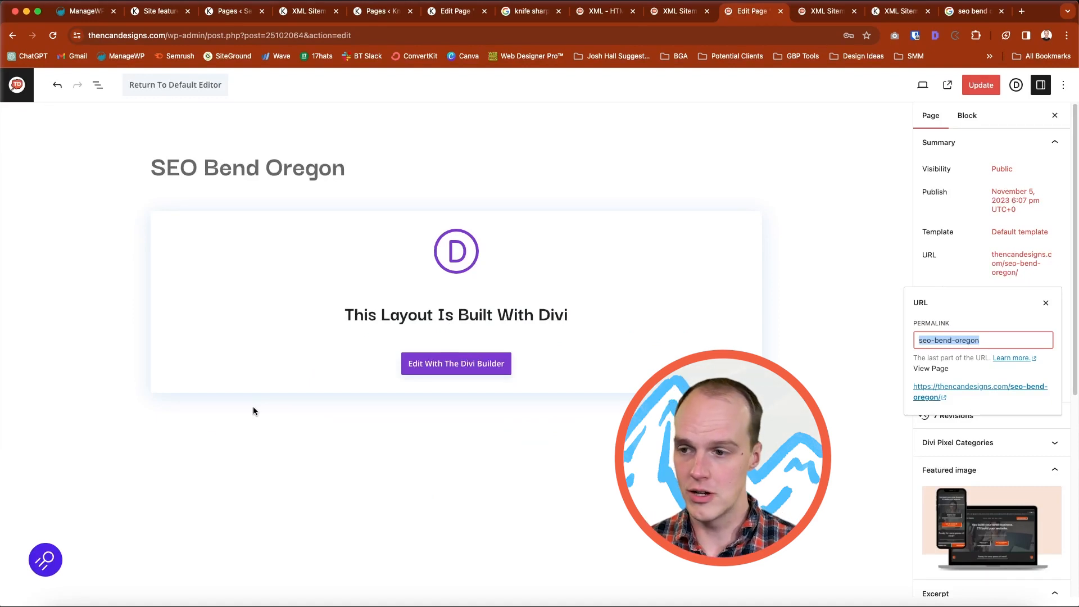
pyautogui.click(56, 566)
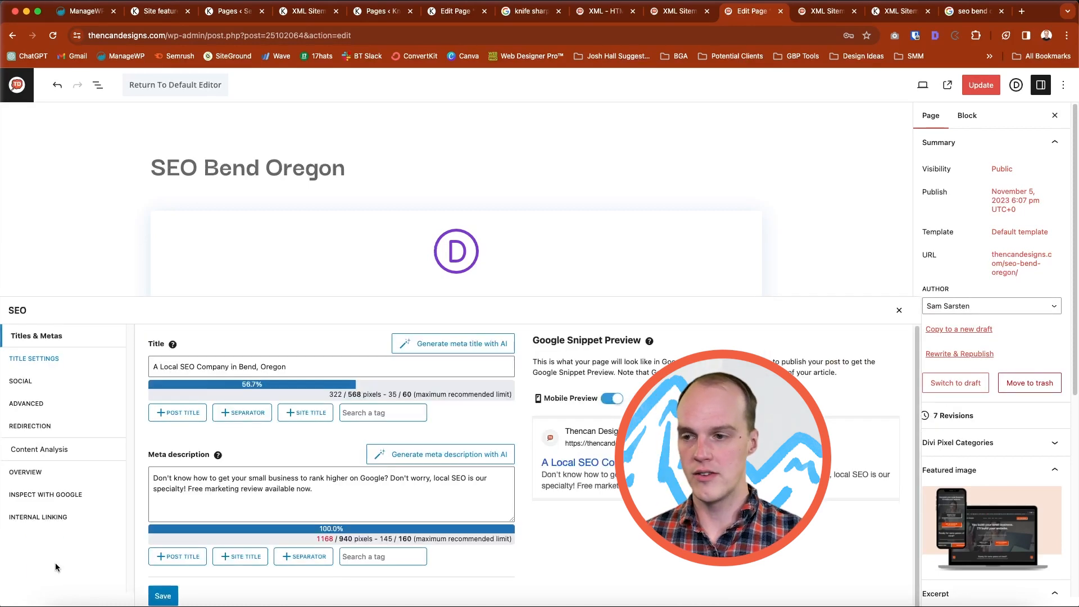
pyautogui.click(55, 413)
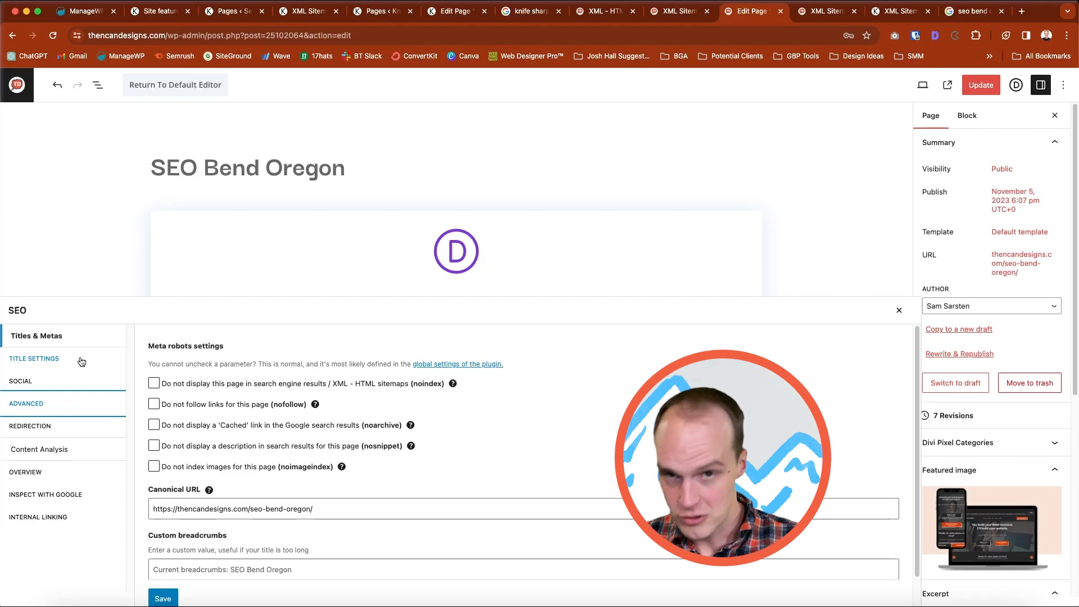
# Check the Google results for SEO in Bend, Oregon, and examine the keyword phrase in the SEO Bend Oregon page's SEOPress title.
pyautogui.click(960, 13)
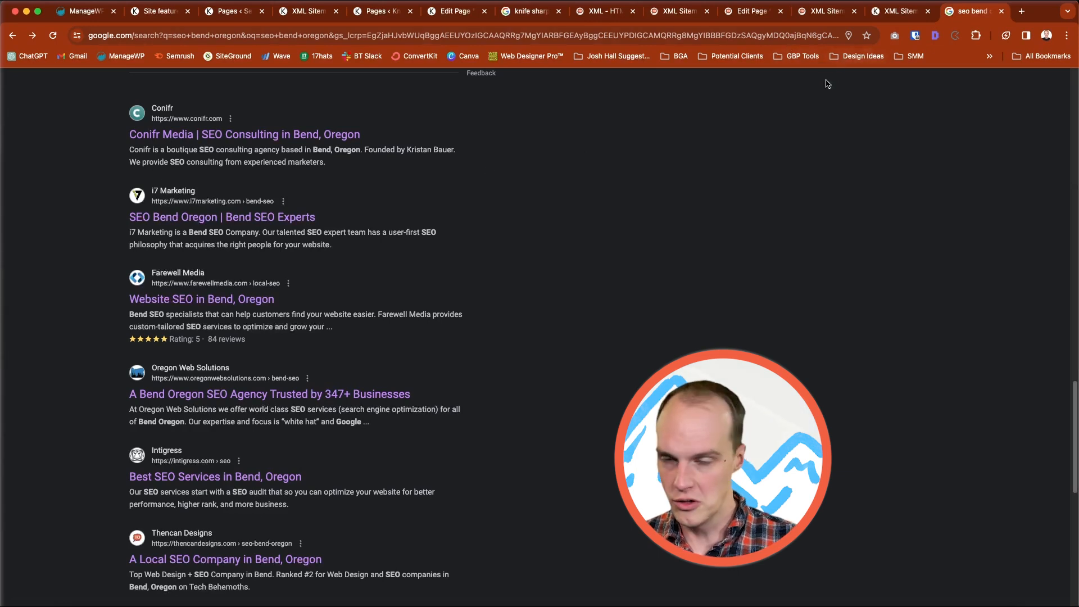
pyautogui.click(752, 11)
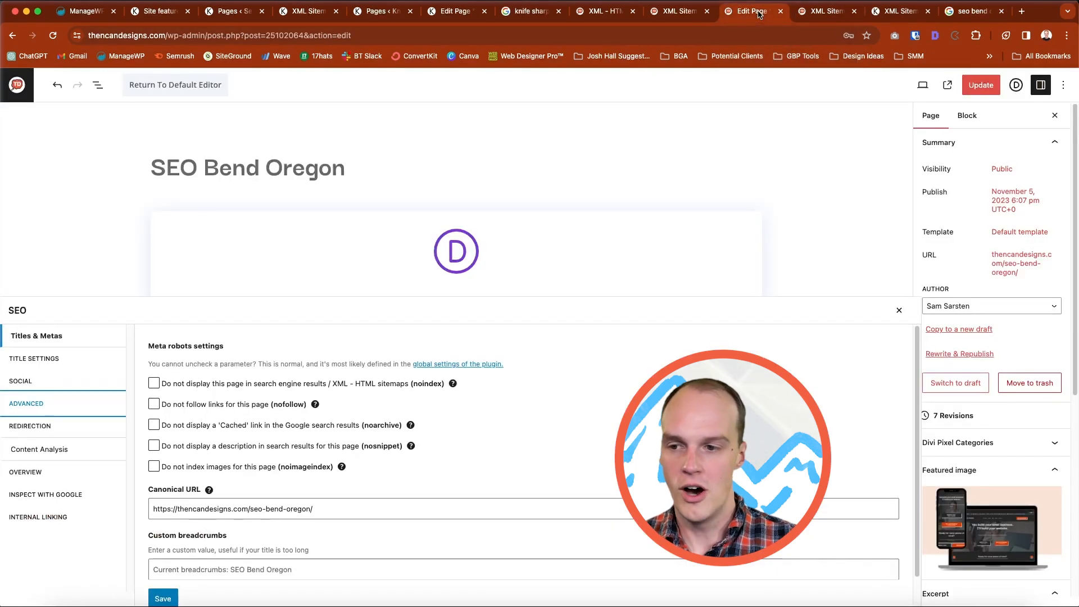
pyautogui.click(101, 354)
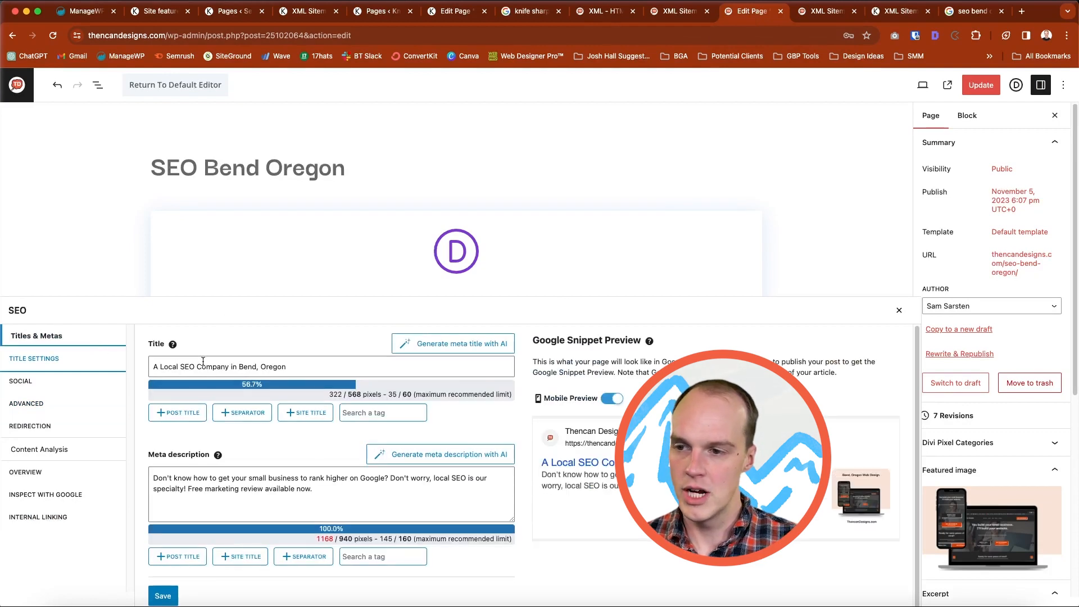
pyautogui.moveTo(179, 367); pyautogui.dragTo(326, 363)
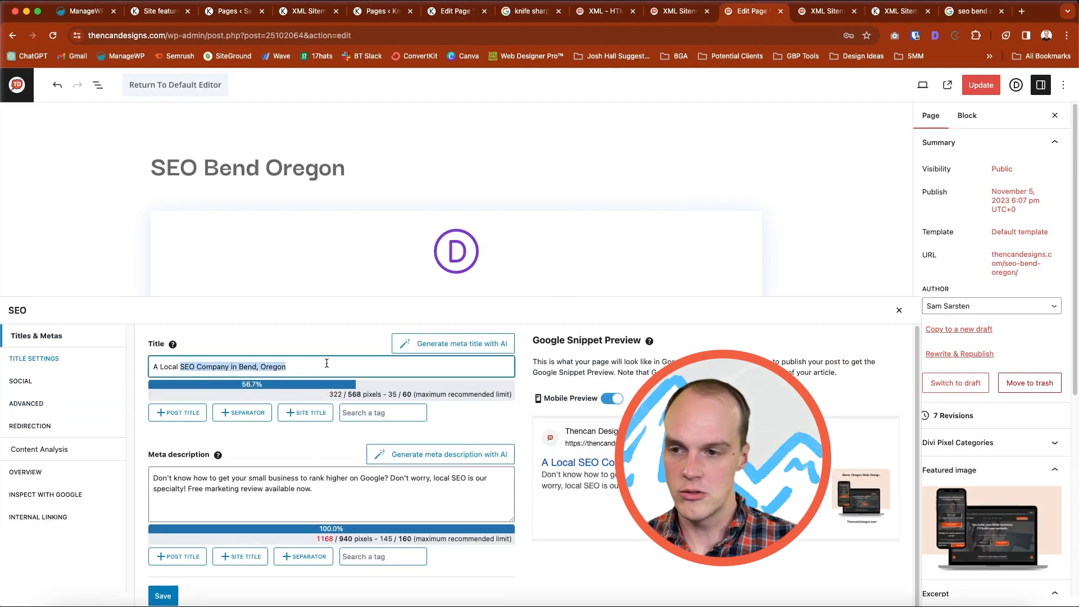
pyautogui.click(328, 365)
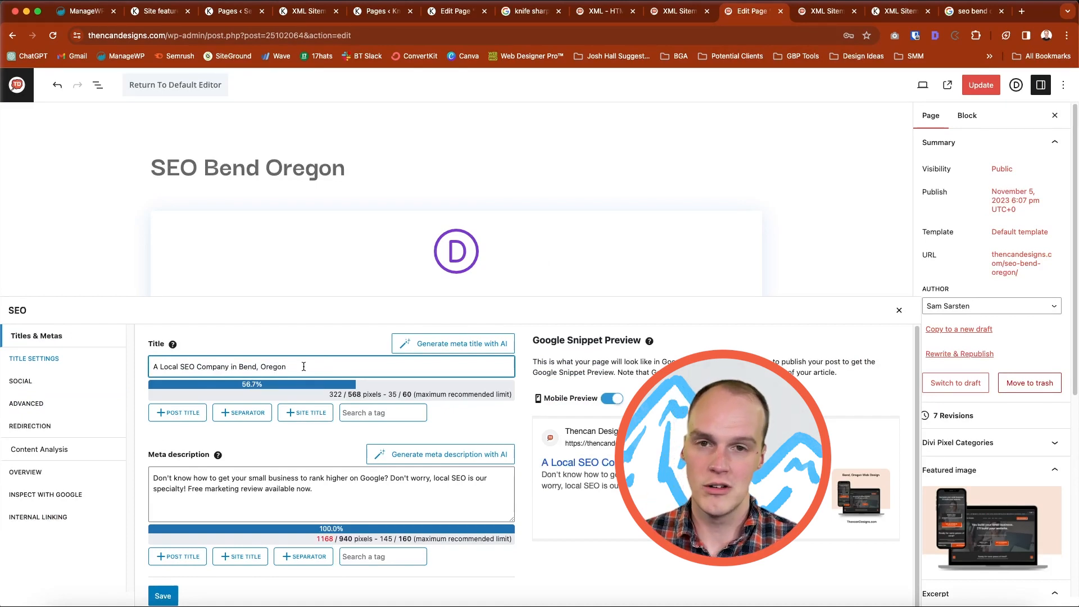
# Review the page's meta description against the Google results, and open the page's URL settings to check its permalink.
pyautogui.click(963, 11)
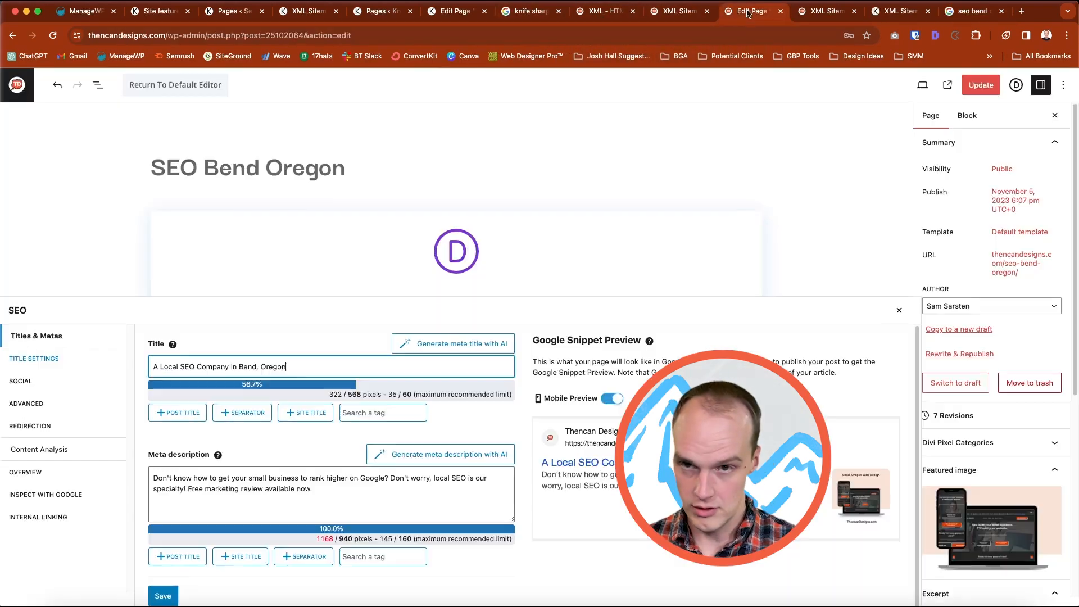
pyautogui.click(771, 16)
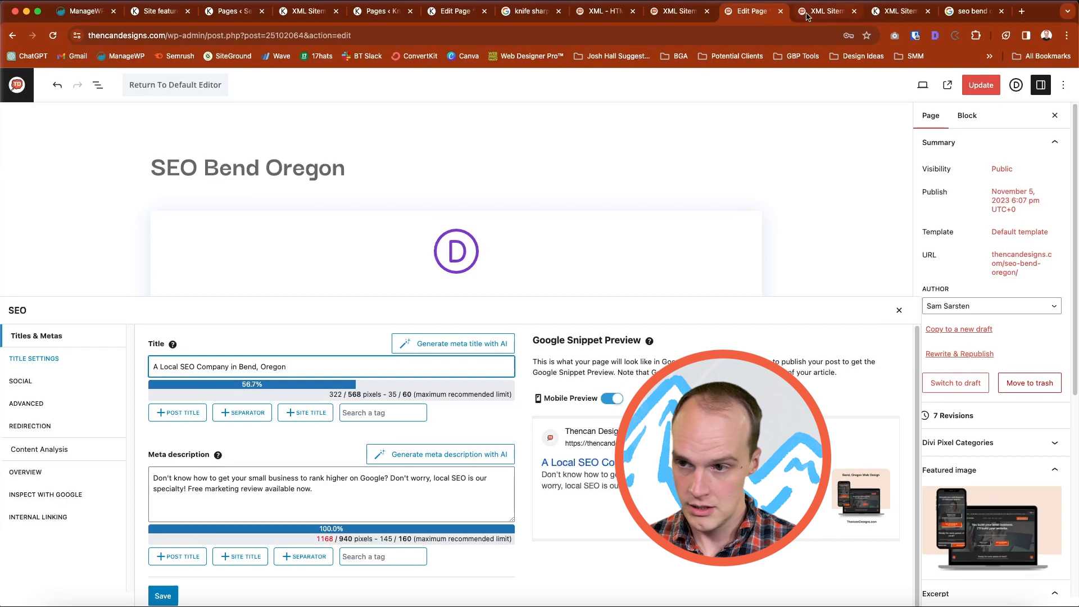
pyautogui.tripleClick(349, 475)
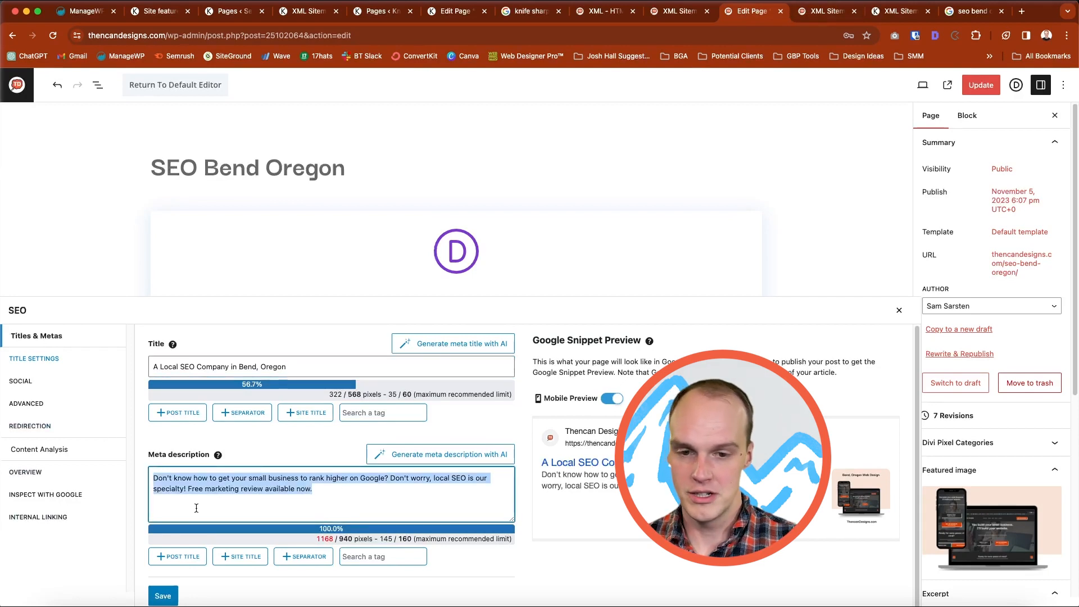
pyautogui.click(899, 310)
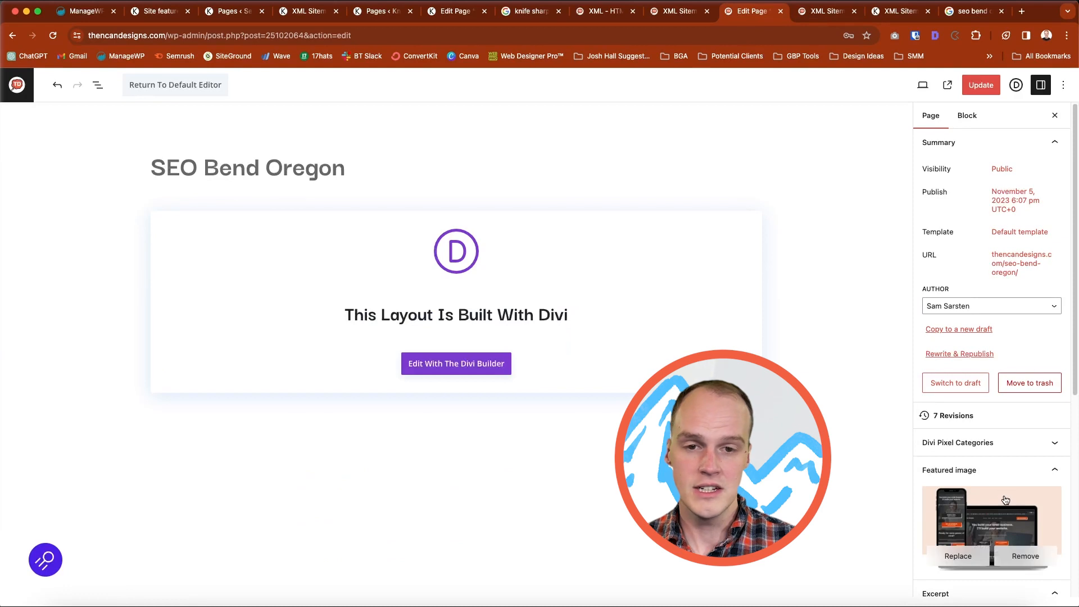
pyautogui.click(1026, 263)
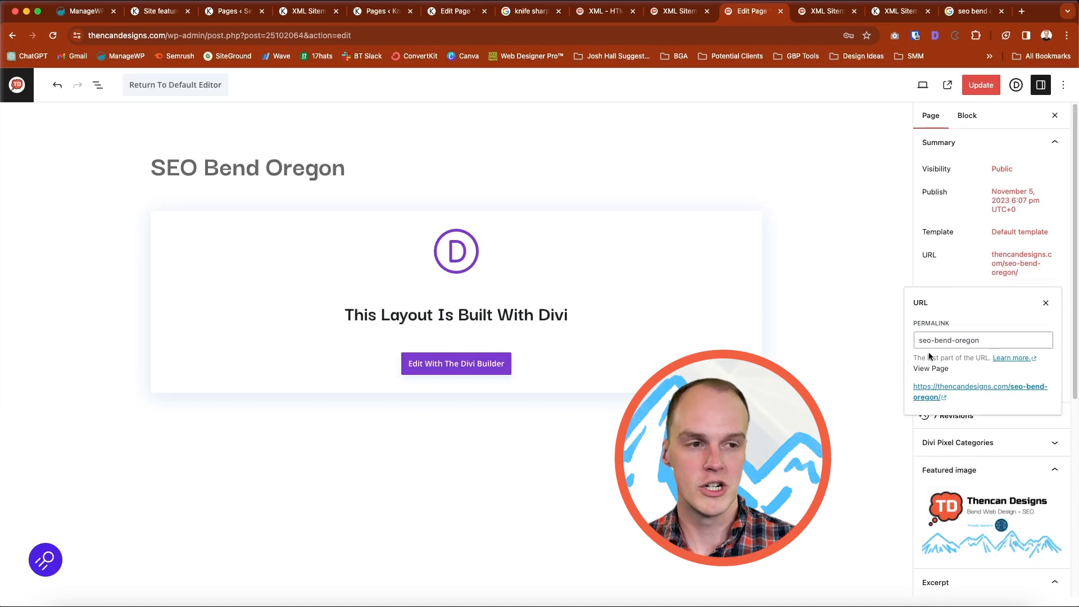